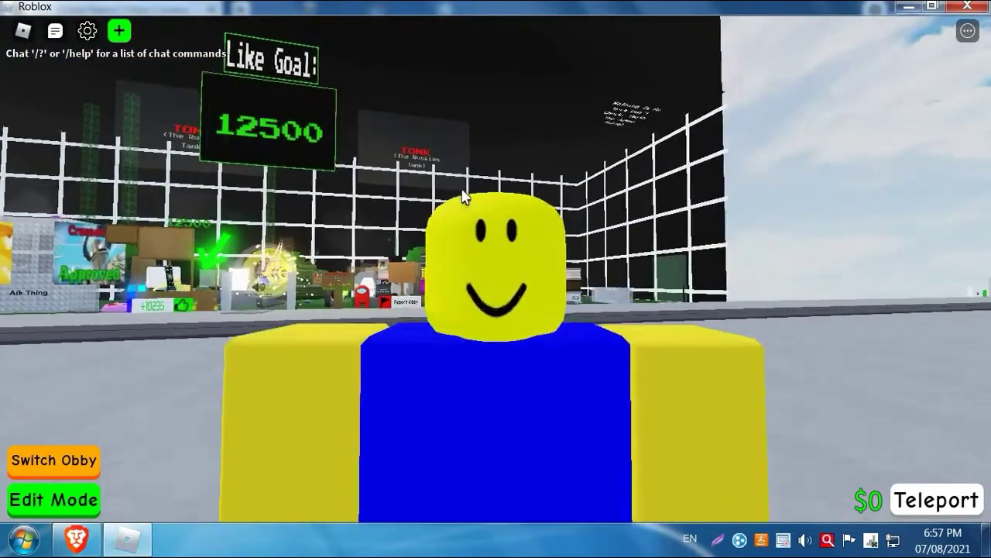
Step: Run the avatar down the lobby road toward the skyline, zooming the camera in and out
key("w")
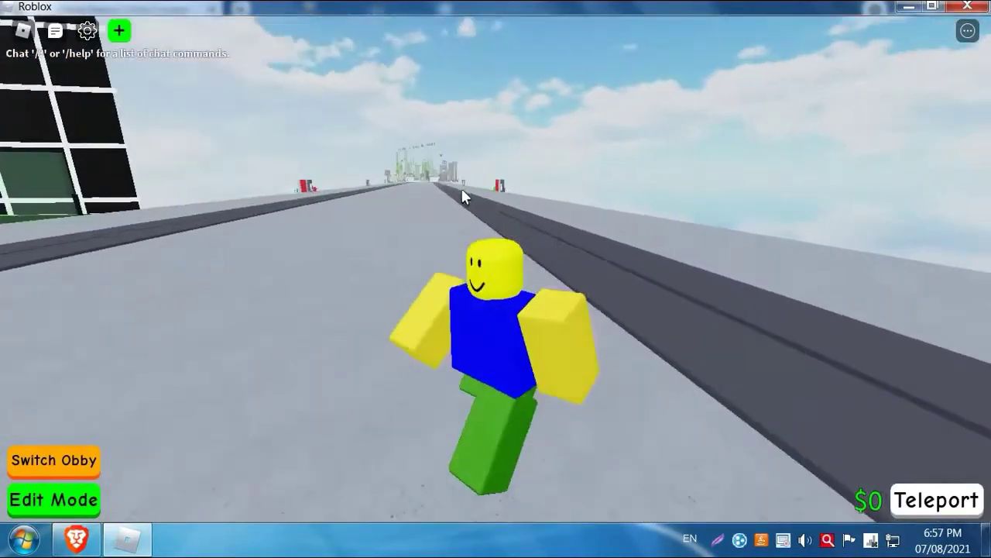
key("d")
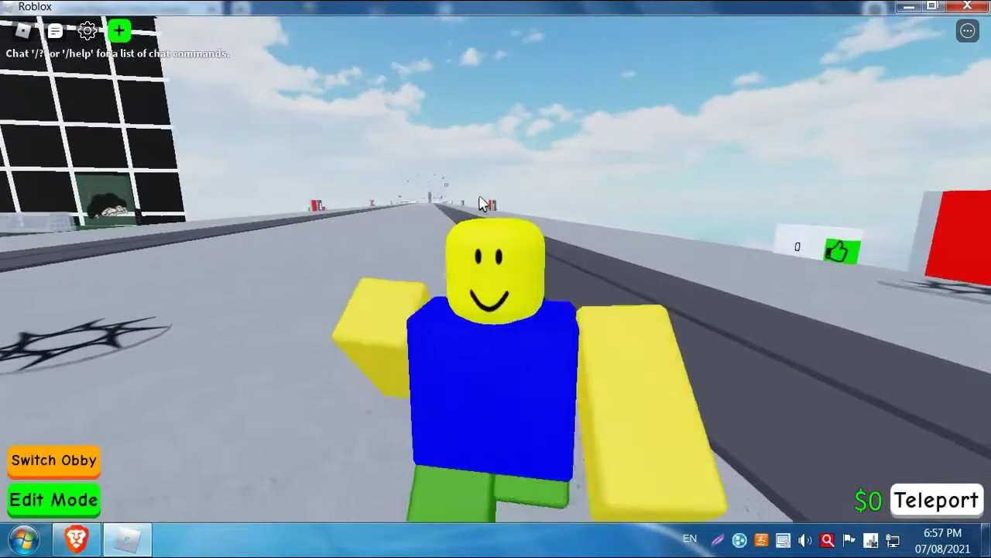
key("s")
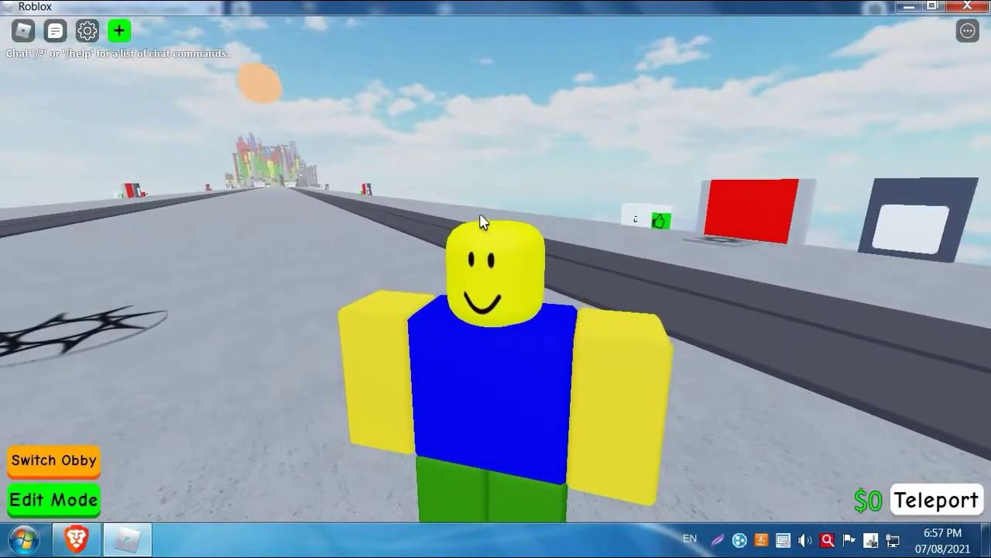
scroll(585, 253, "down", 3)
scroll(585, 253, "down", 3)
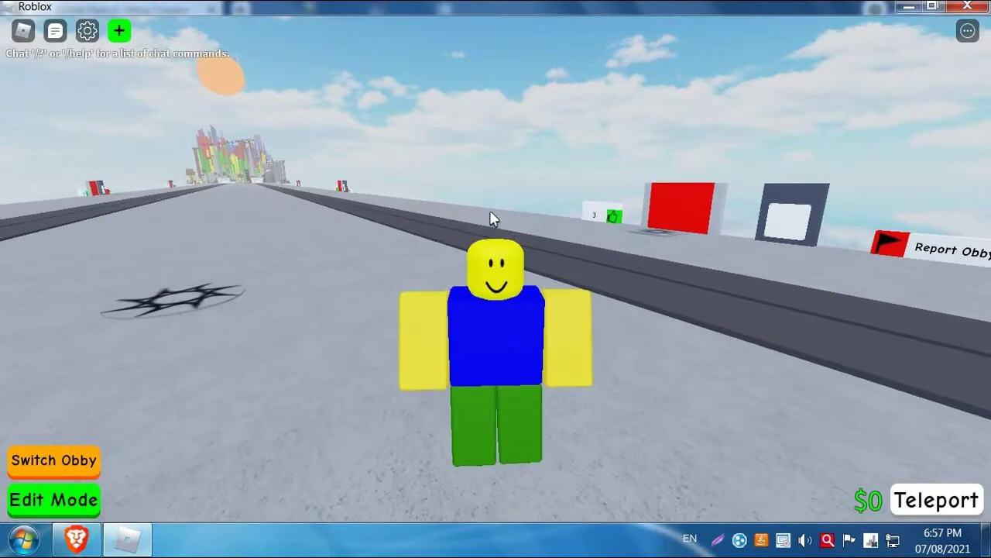
scroll(489, 212, "up", 3)
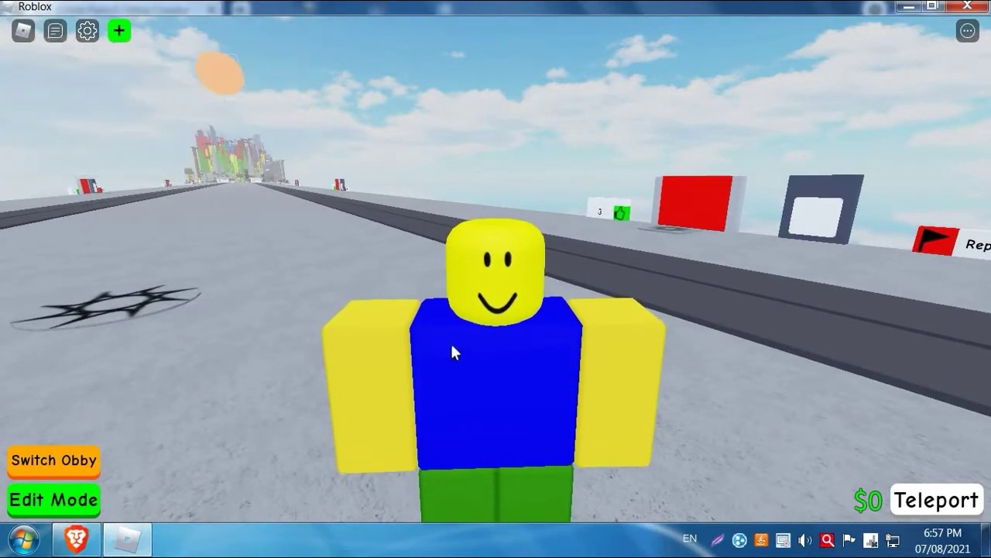
scroll(454, 352, "down", 3)
scroll(454, 352, "up", 3)
Step: Walk the avatar back along the road toward the grid building
key("s")
scroll(527, 172, "down", 3)
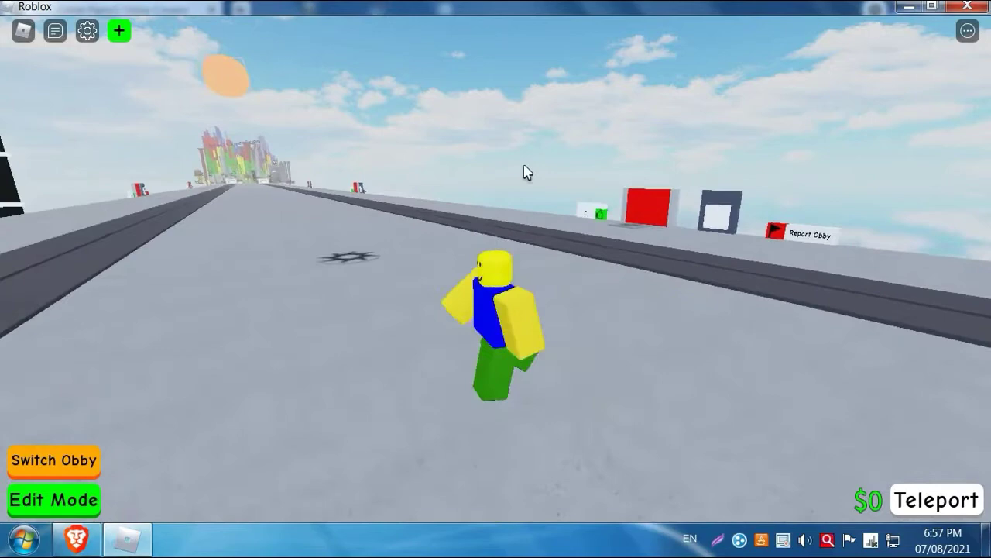
scroll(467, 306, "up", 2)
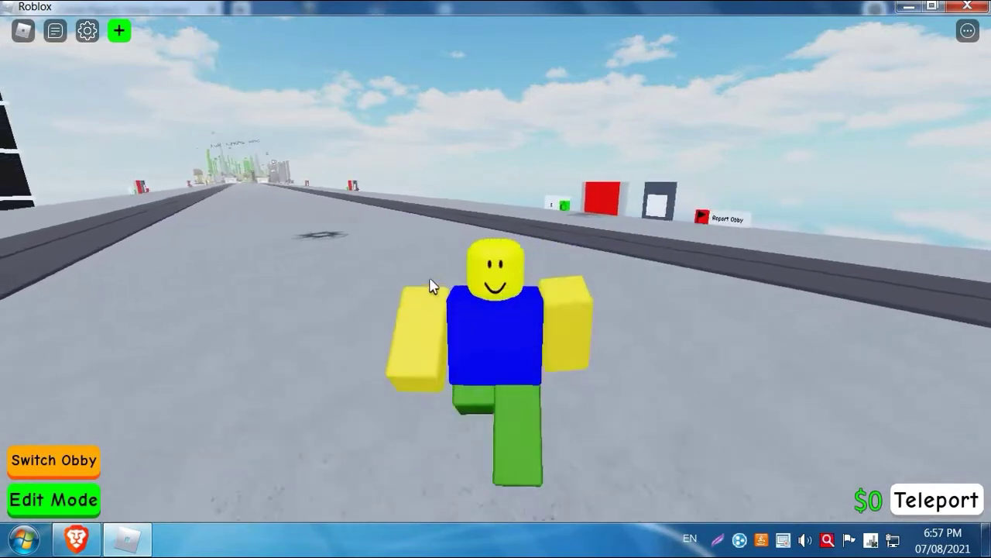
scroll(423, 207, "up", 2)
key("d")
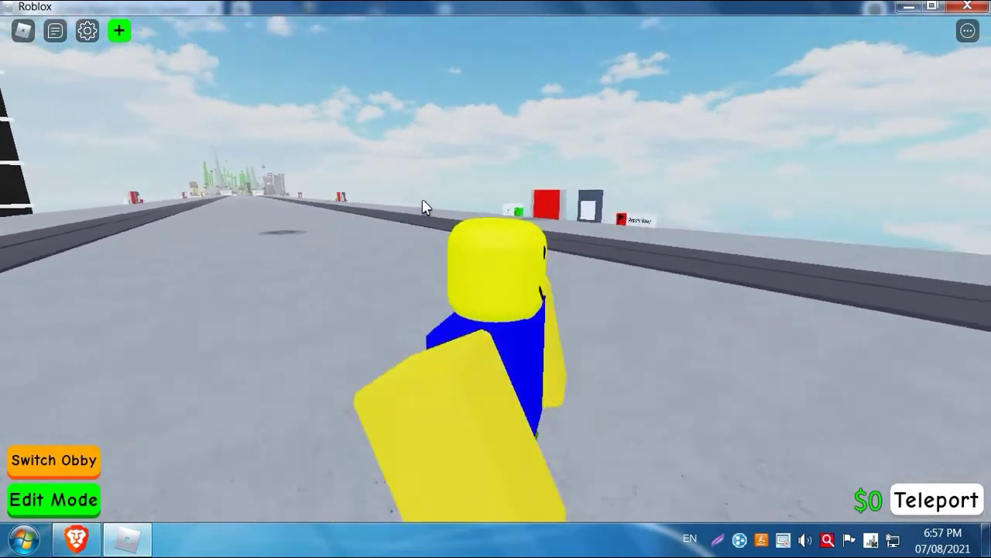
key("s")
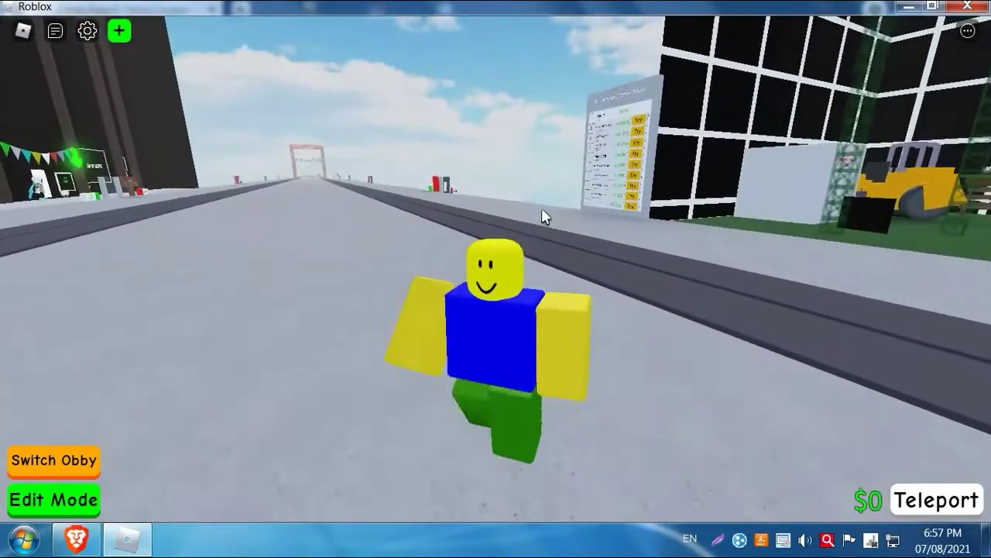
scroll(558, 218, "up", 2)
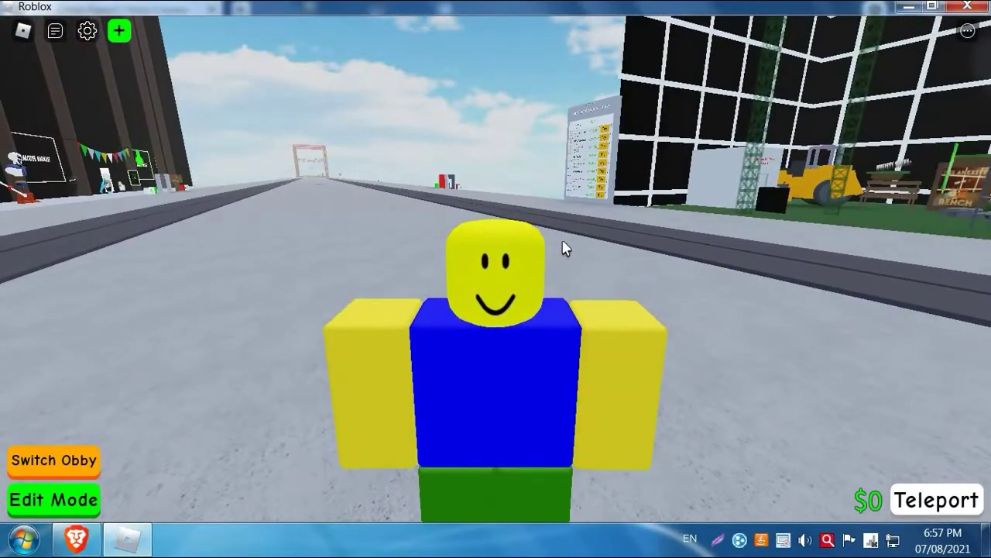
scroll(563, 251, "down", 2)
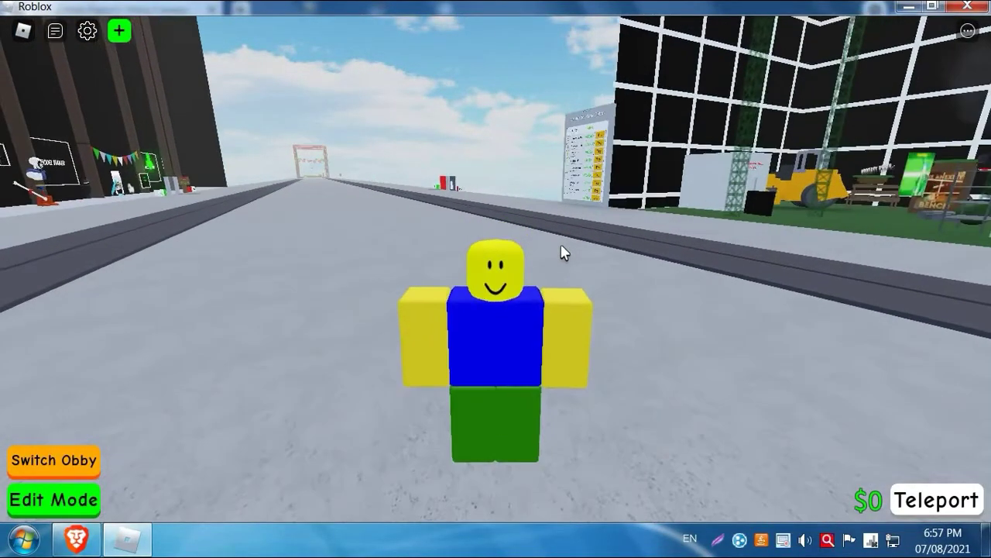
Step: Walk past the Afk Thing booth and stop before the black building near the red sign
key("d")
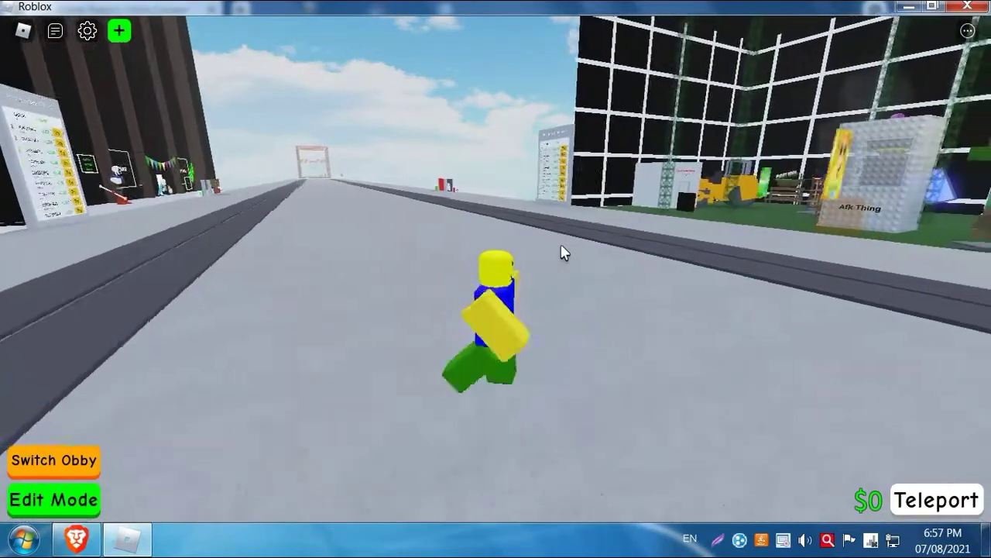
key("s")
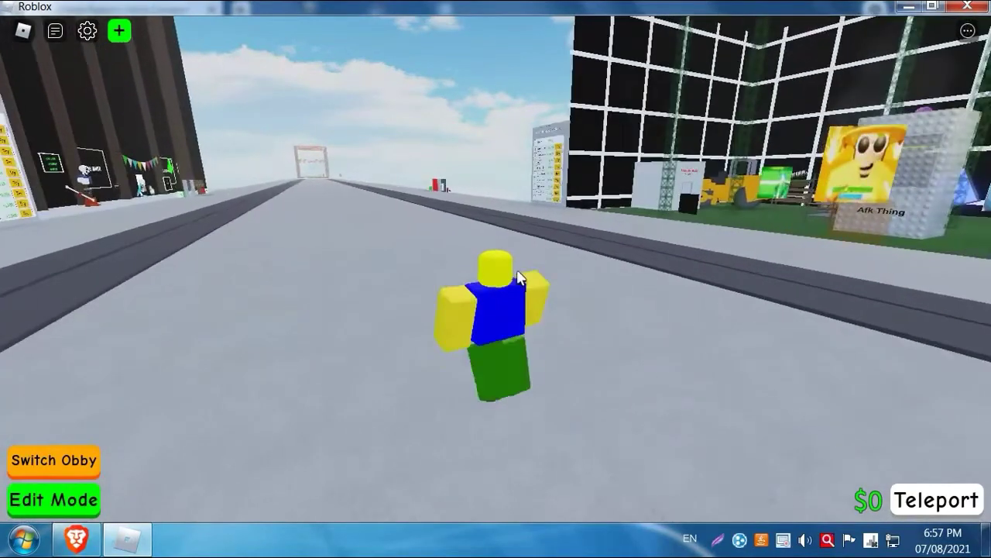
key("w")
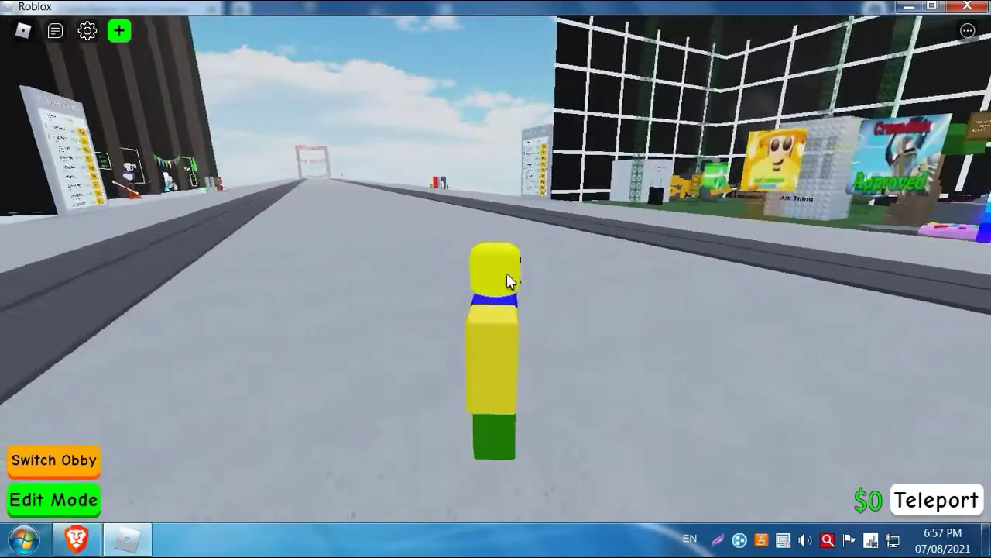
key("s")
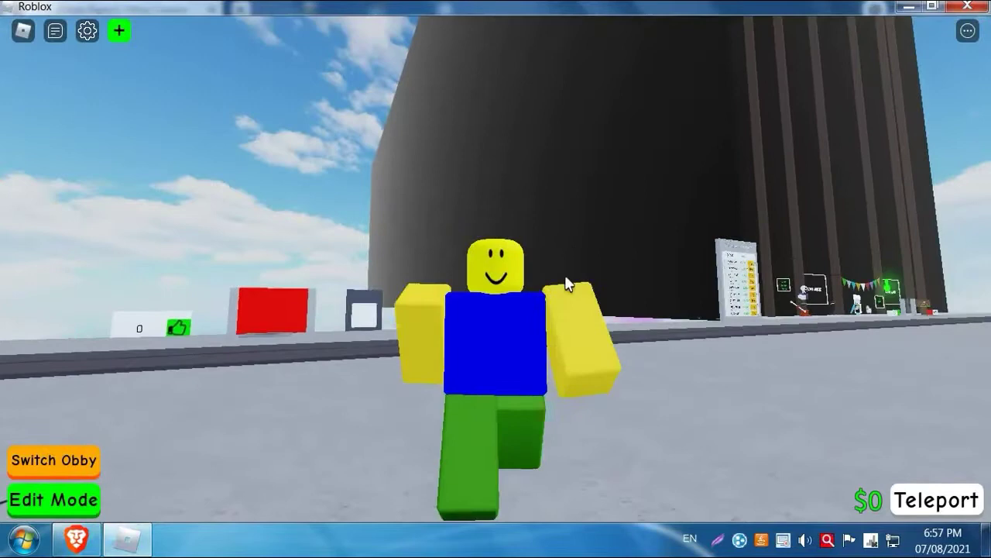
scroll(568, 281, "up", 2)
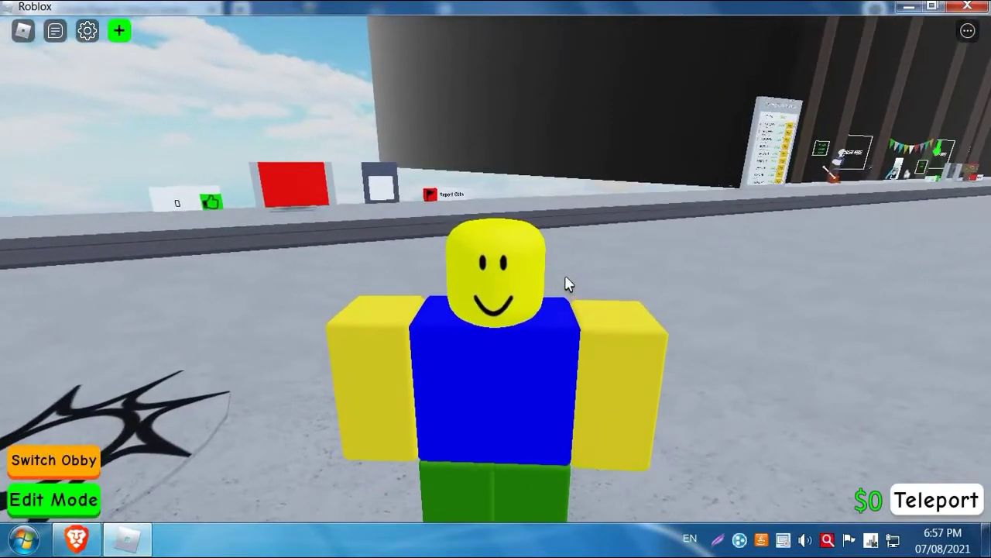
scroll(567, 284, "up", 2)
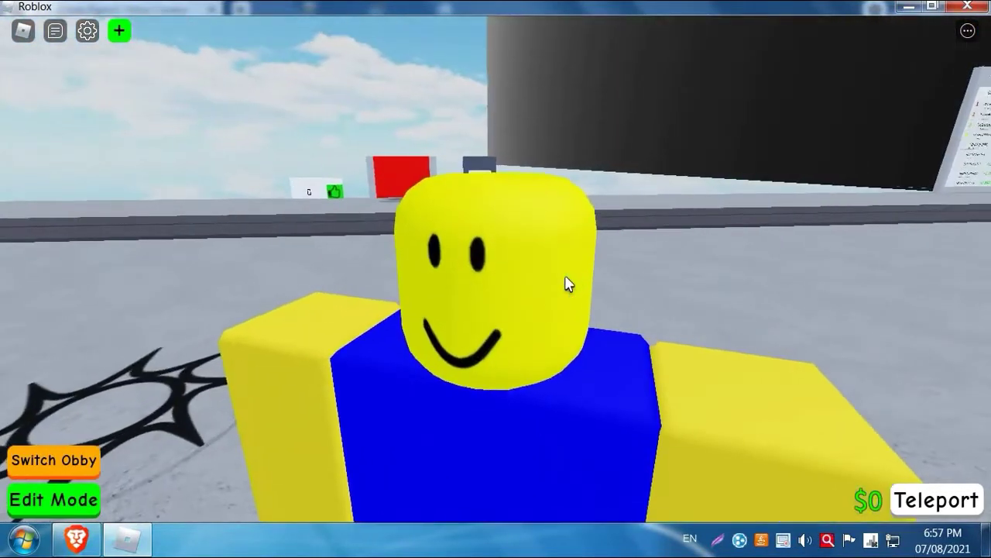
scroll(567, 284, "down", 2)
key("s")
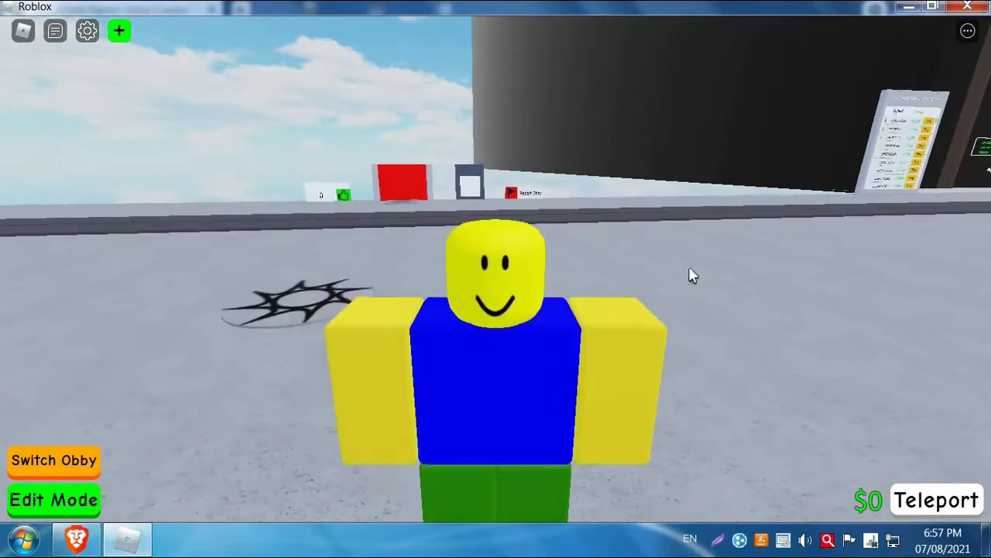
scroll(478, 220, "up", 2)
scroll(478, 221, "down", 2)
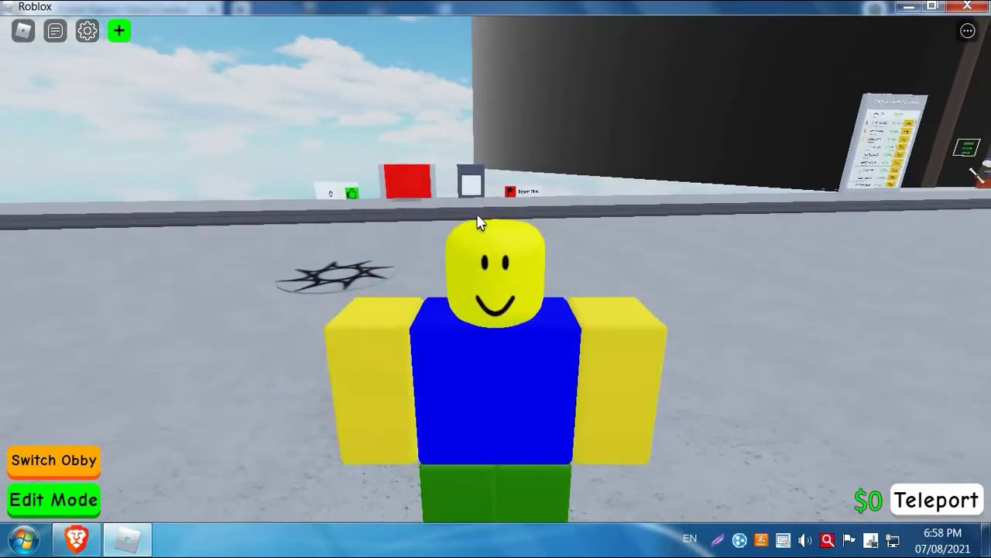
scroll(477, 220, "down", 2)
scroll(478, 221, "up", 3)
key("a")
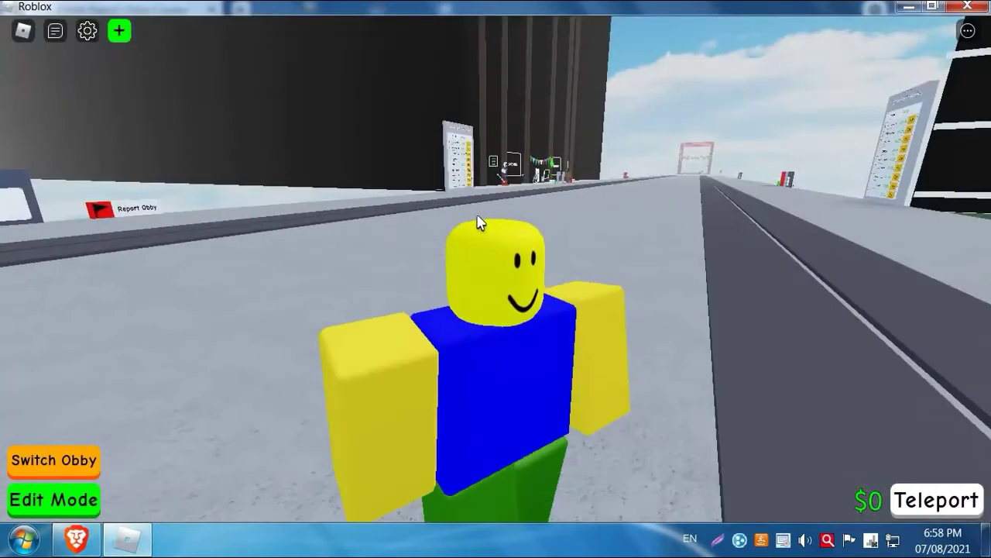
key("s")
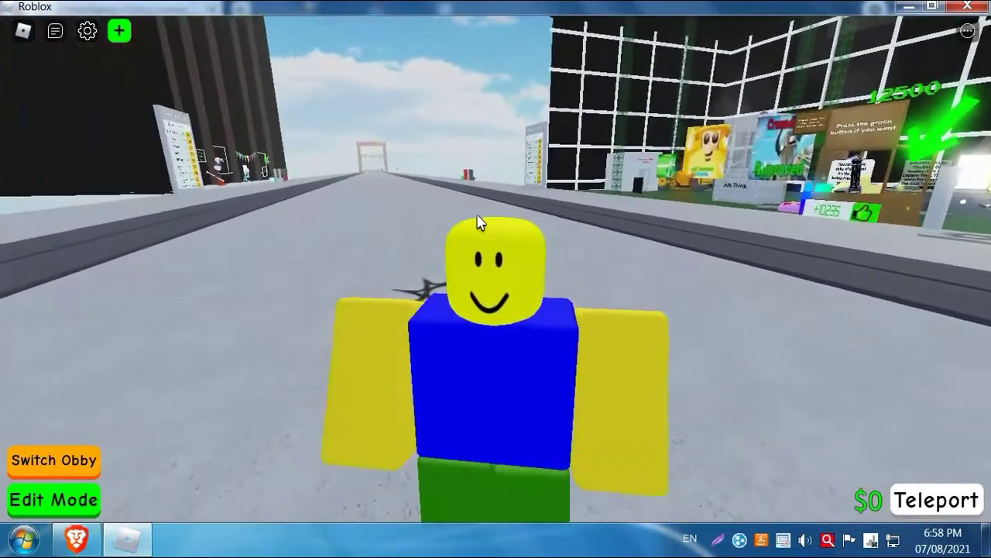
scroll(478, 221, "up", 2)
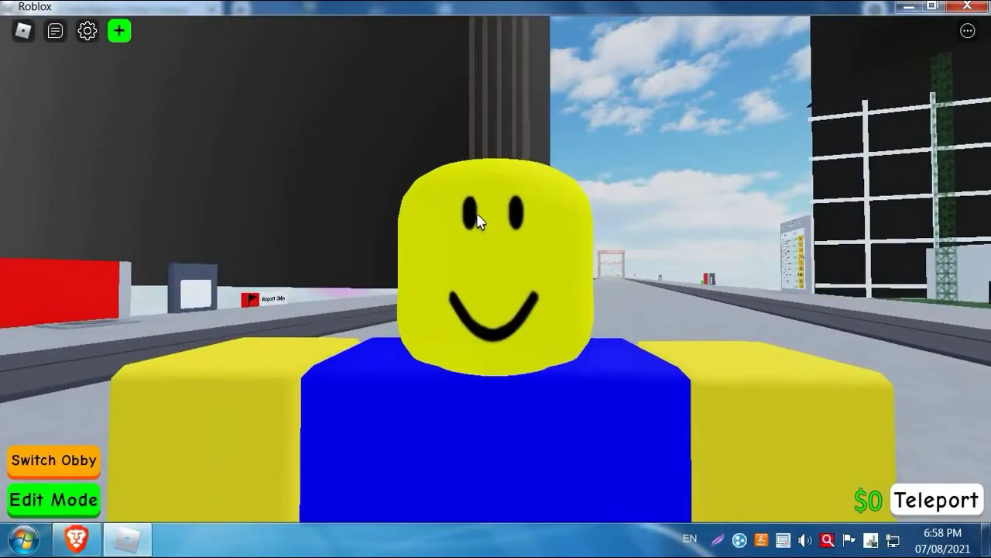
scroll(690, 312, "down", 2)
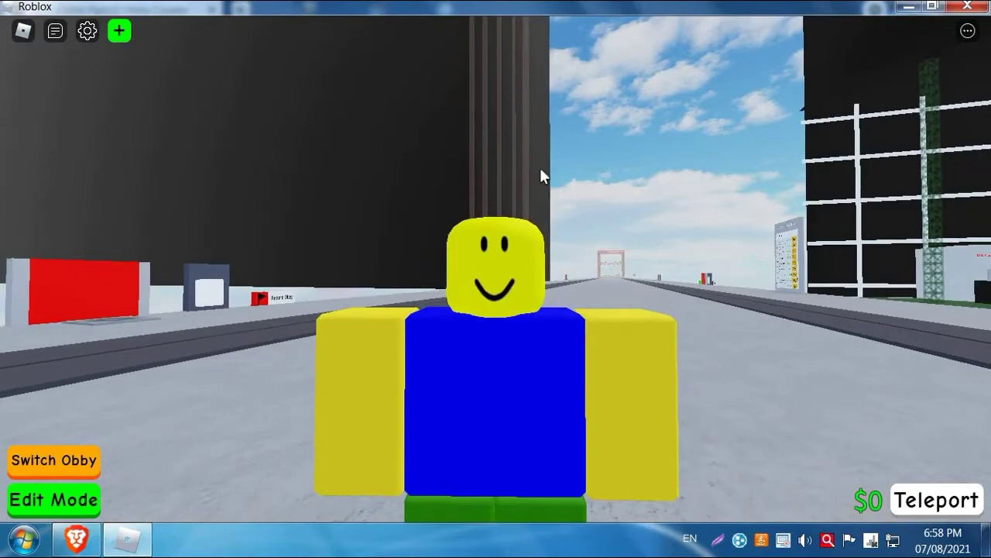
key("d")
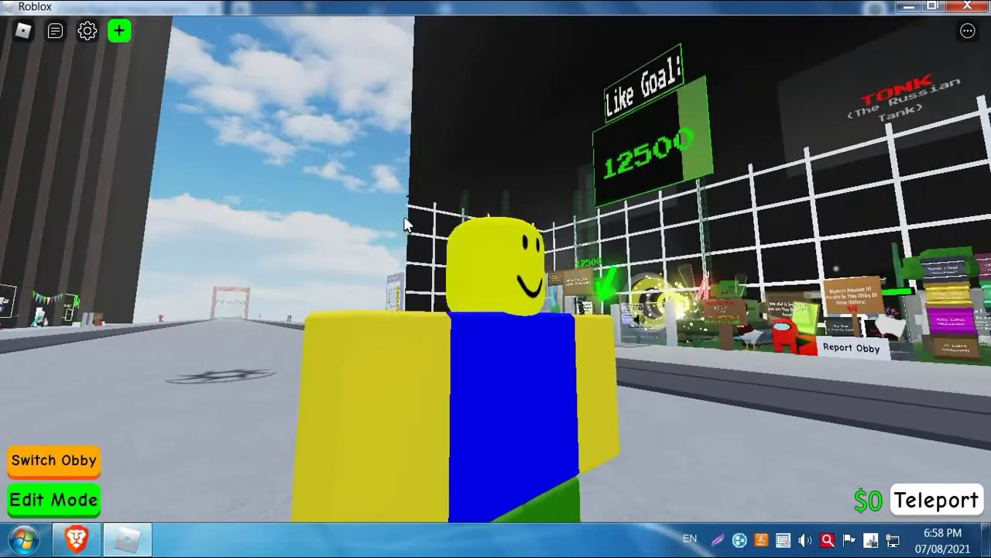
key("s")
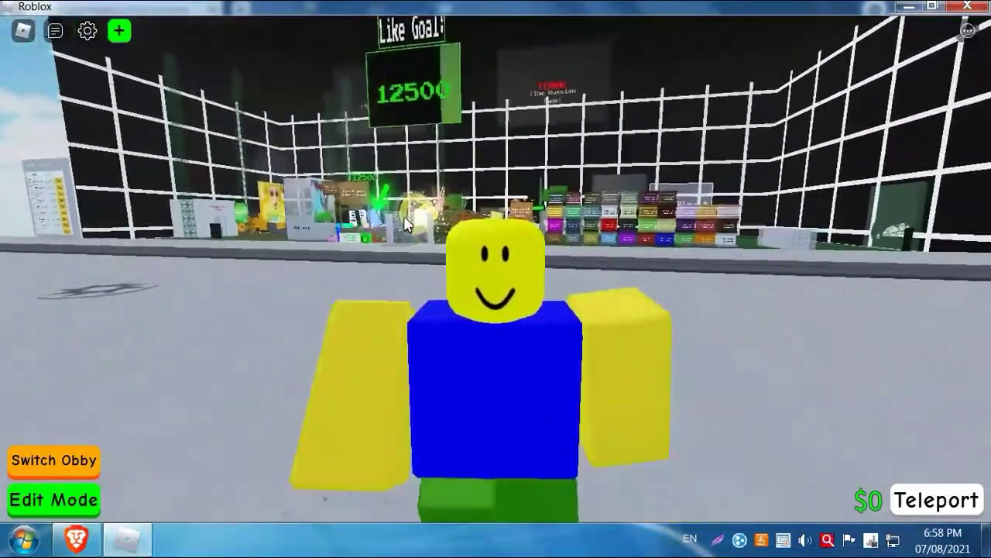
key("s")
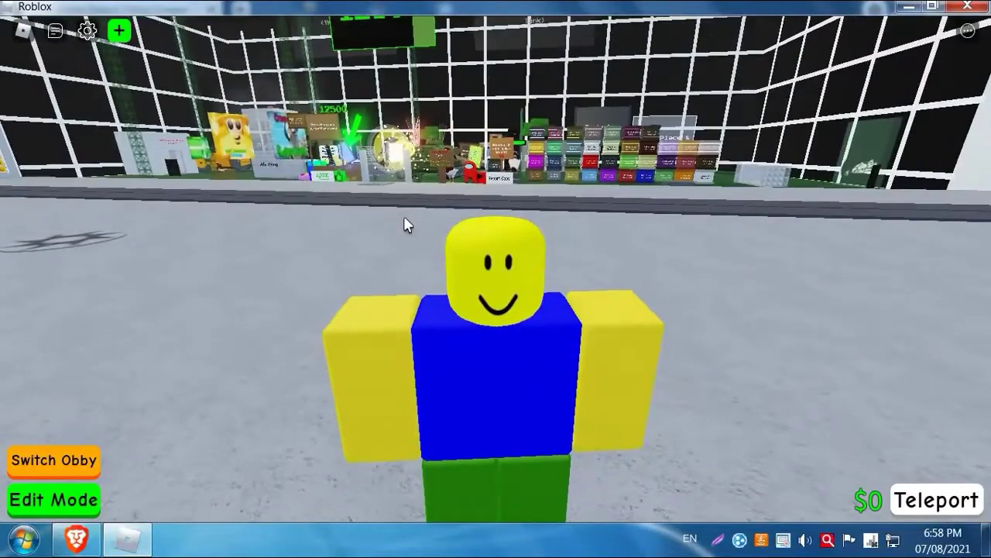
key("d")
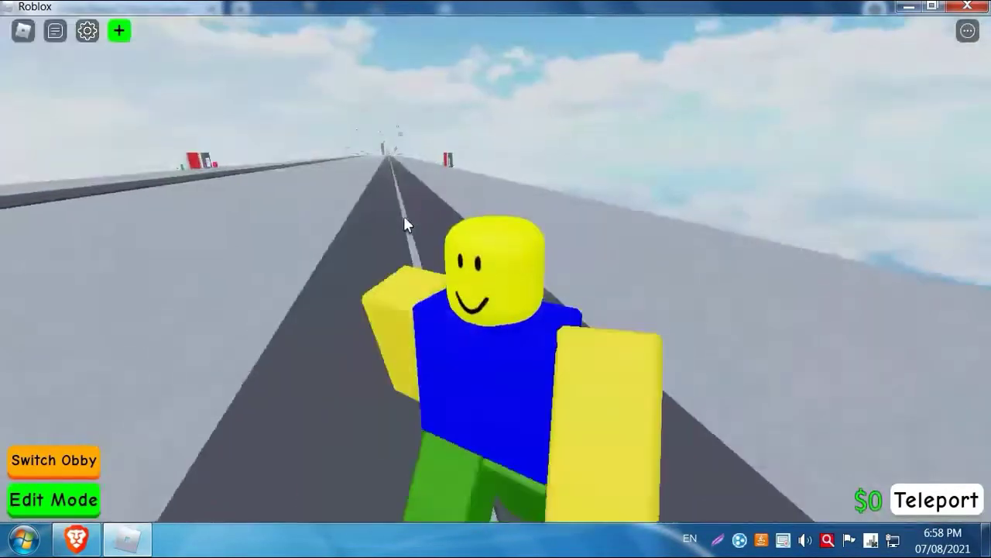
key("a")
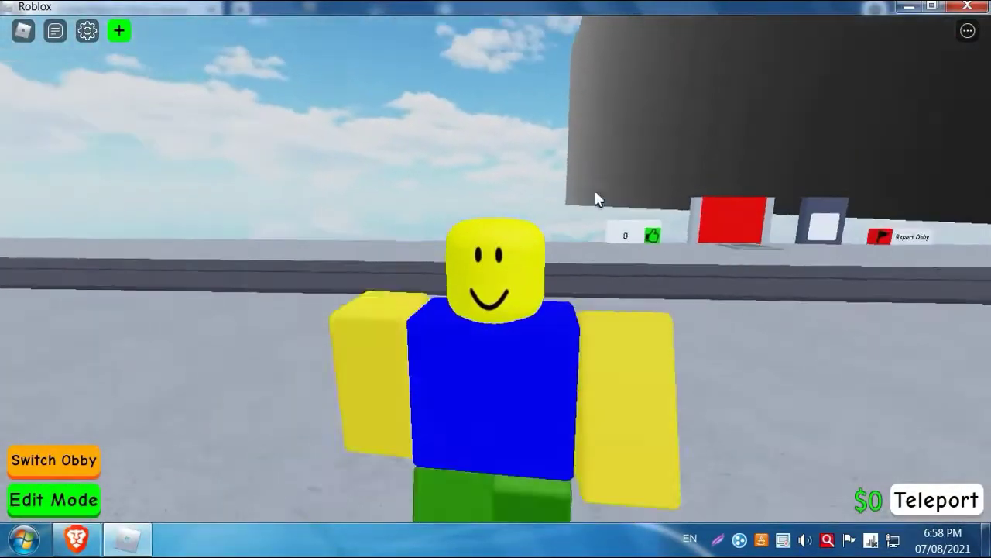
key("s")
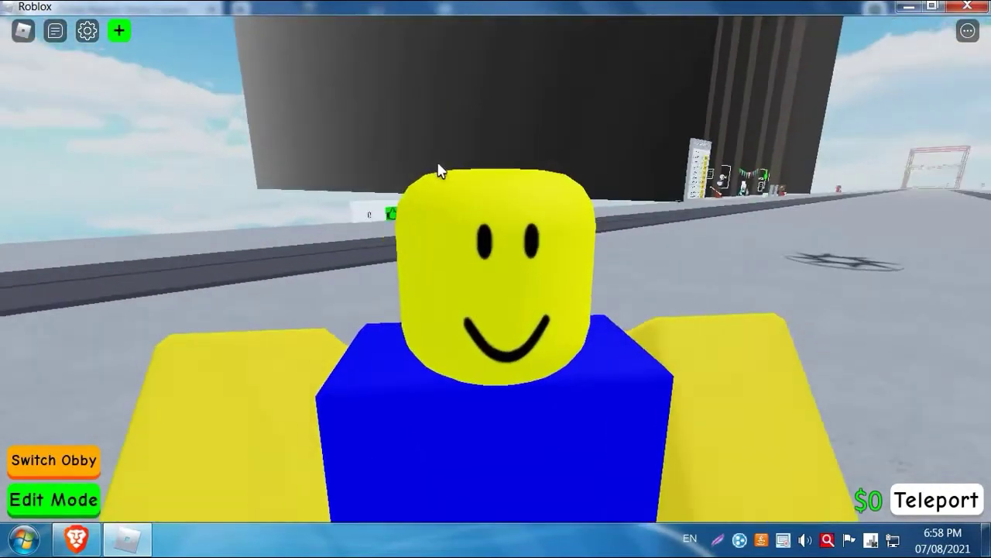
key("w")
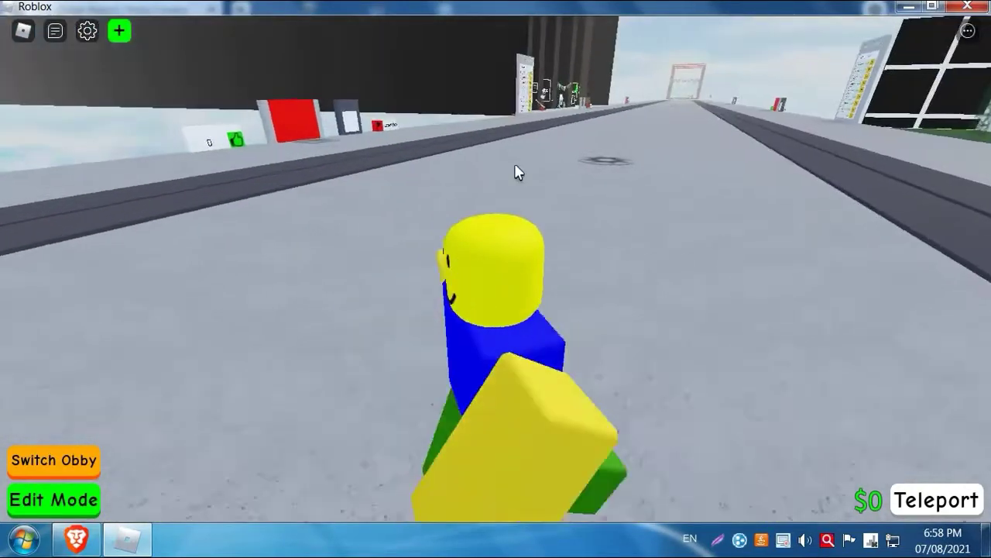
key("s")
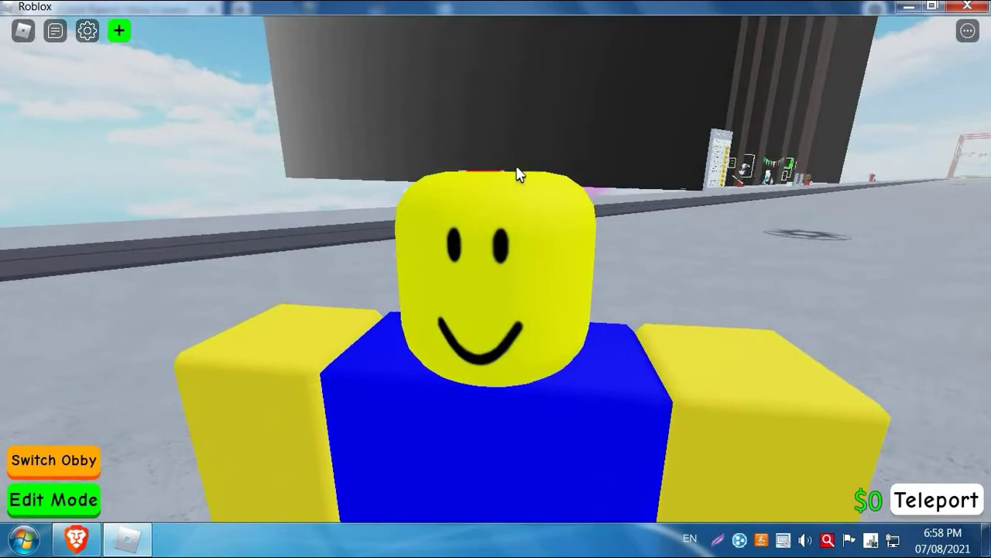
scroll(517, 172, "down", 3)
scroll(515, 165, "up", 2)
scroll(515, 165, "up", 1)
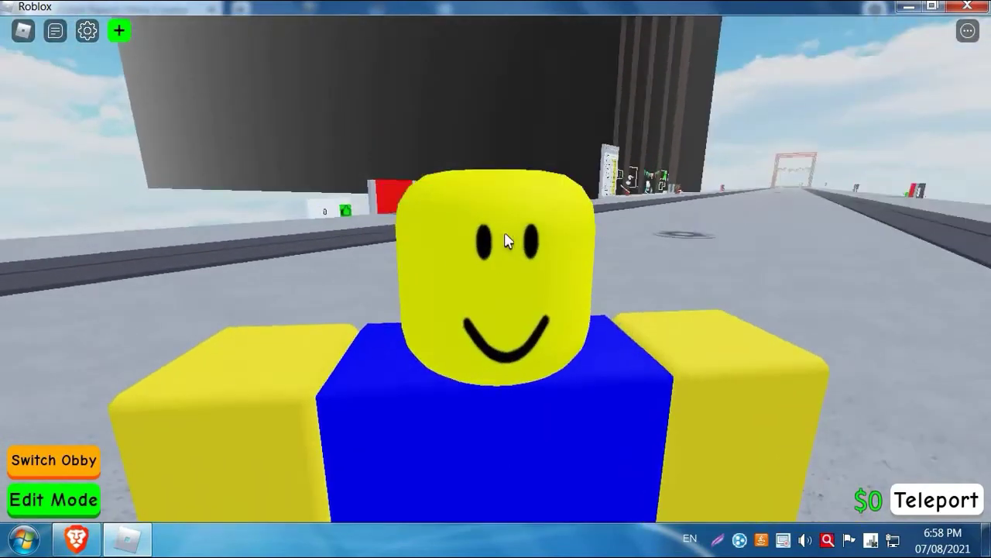
scroll(504, 240, "down", 3)
scroll(504, 240, "up", 2)
key("w")
key("s")
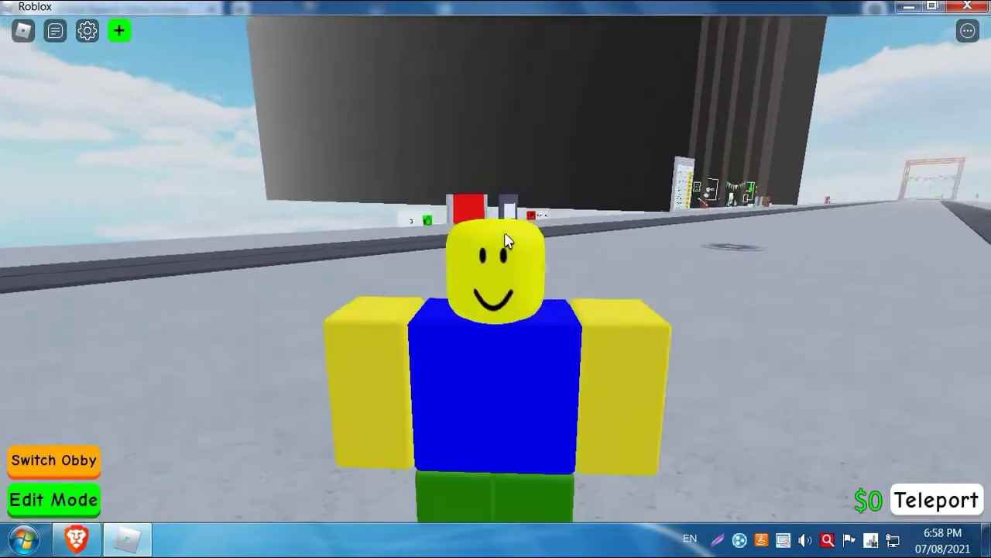
scroll(504, 240, "up", 2)
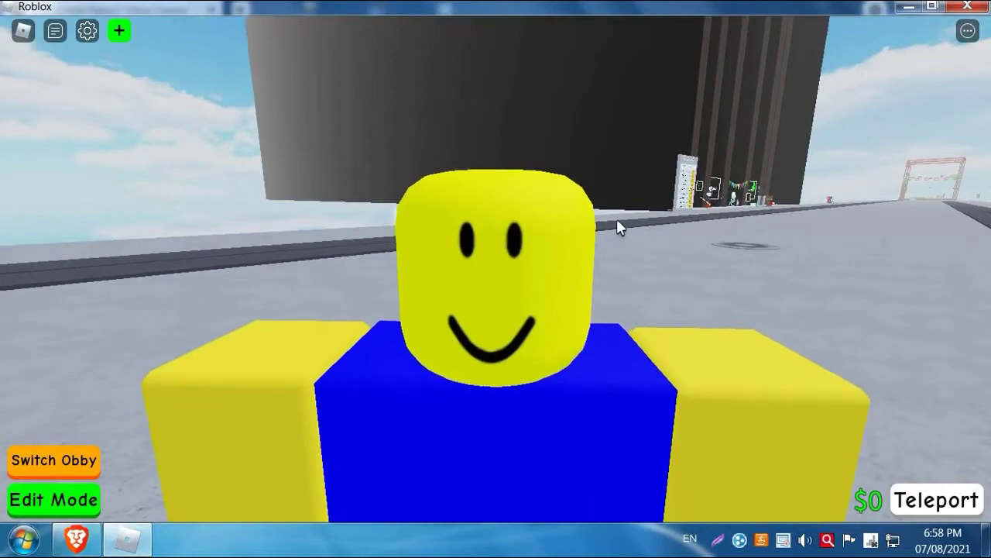
scroll(611, 256, "down", 2)
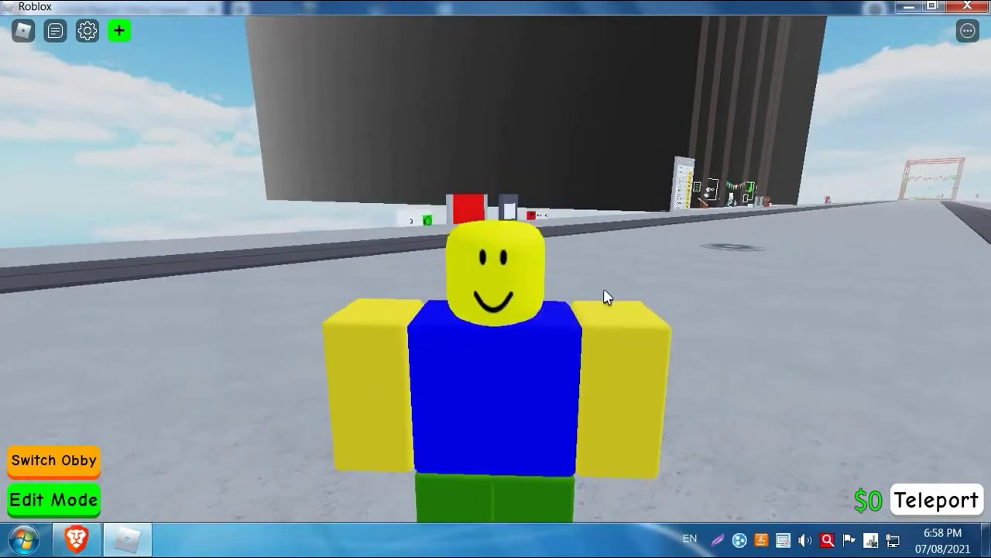
scroll(604, 294, "up", 1)
scroll(465, 275, "up", 1)
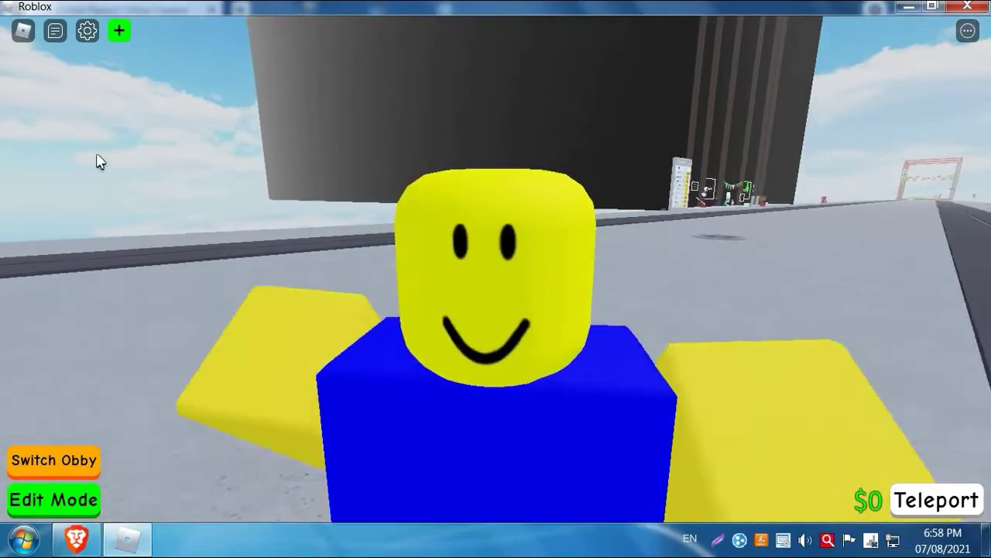
key("w")
scroll(238, 72, "down", 3)
key("s")
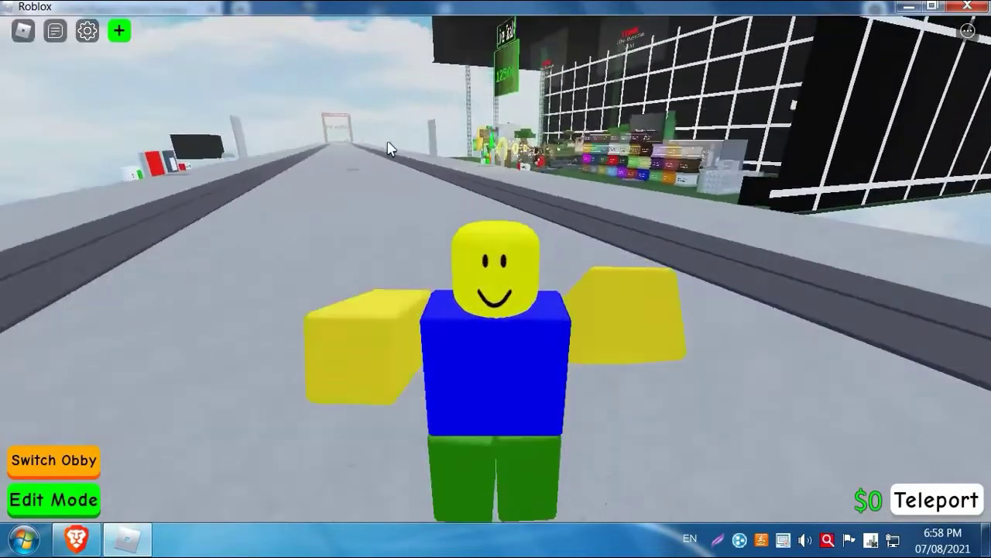
key("s")
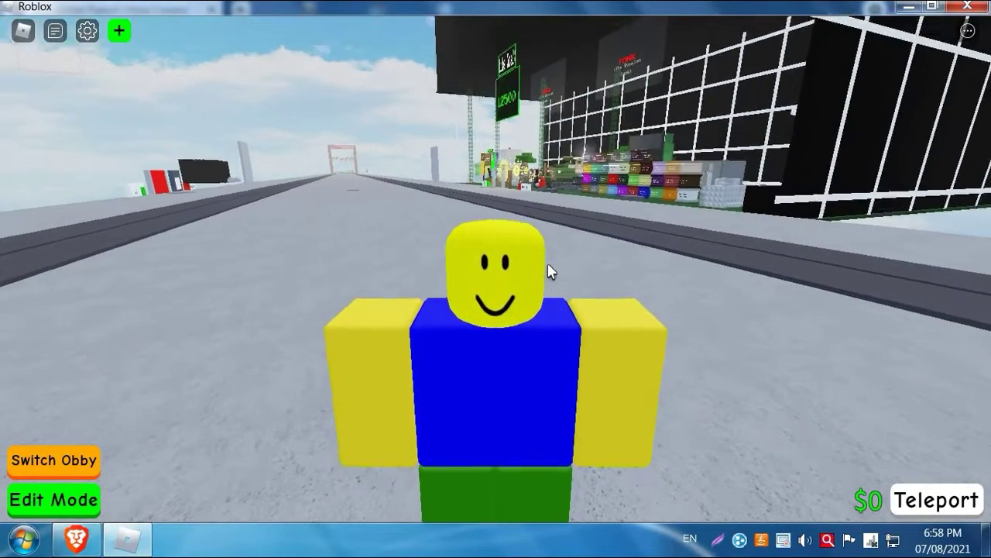
left_click_drag(549, 271, 575, 321)
key("s")
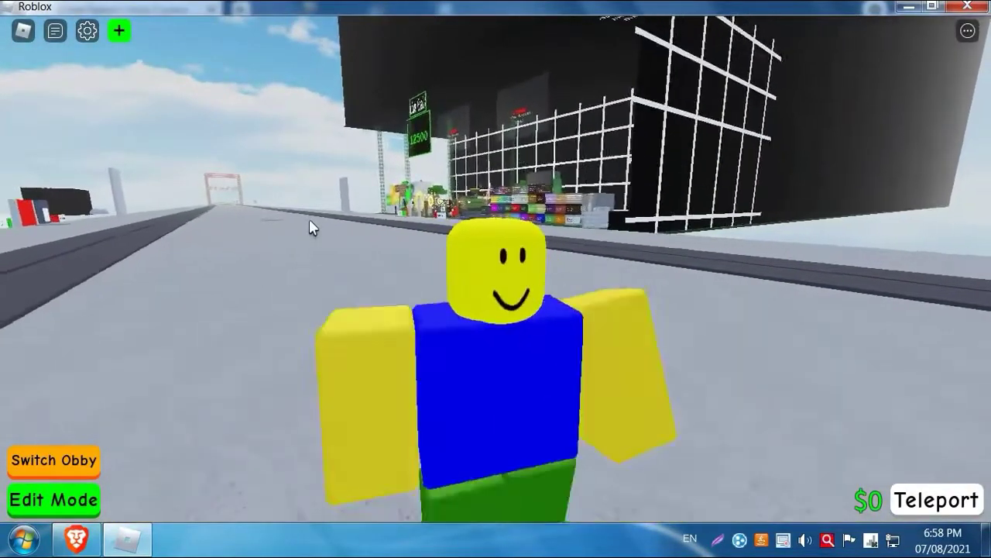
key("Right")
key("Left")
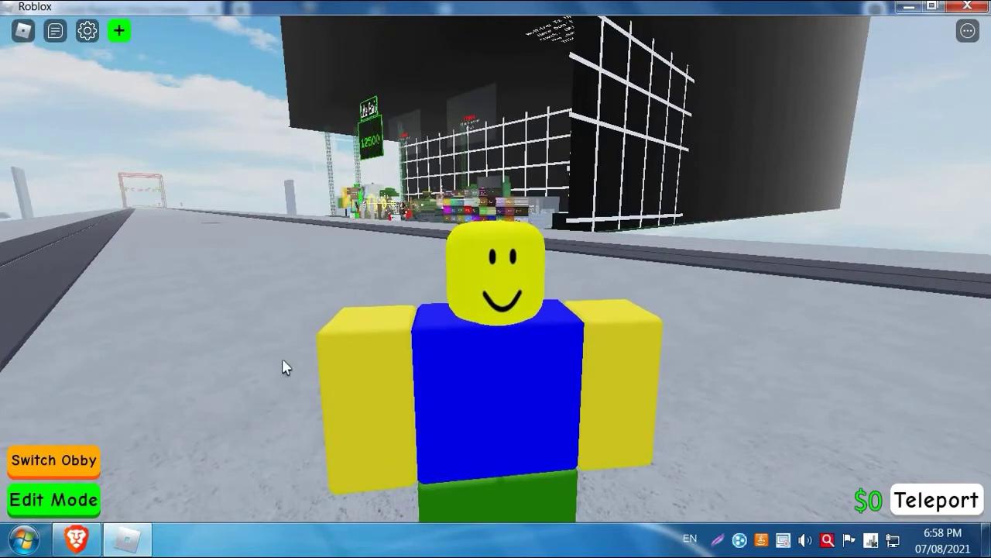
key("w")
key("s")
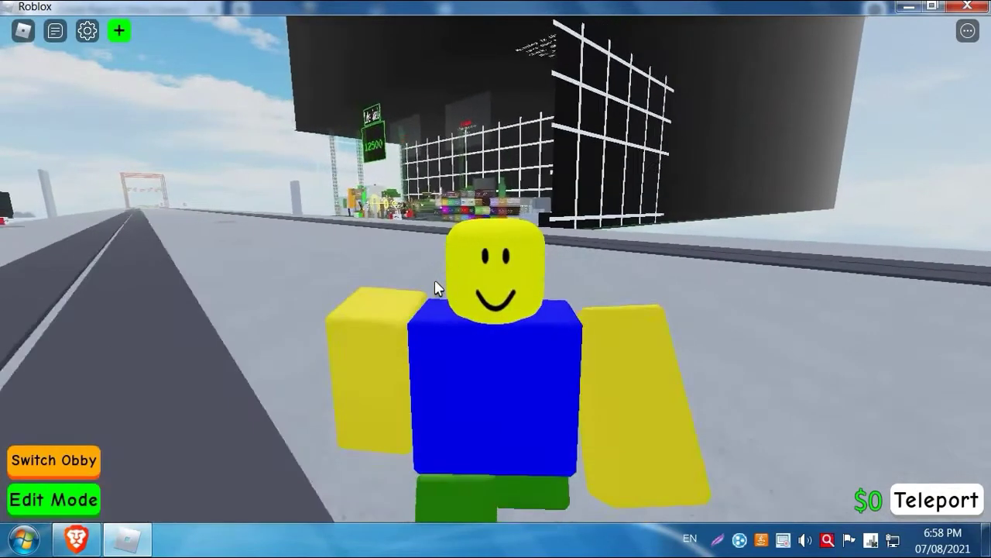
key("w")
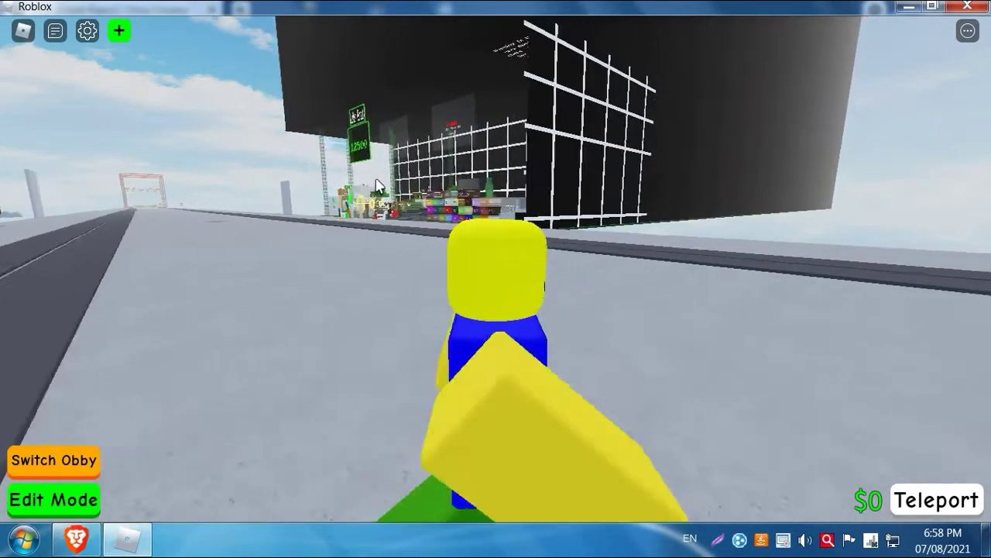
key("s")
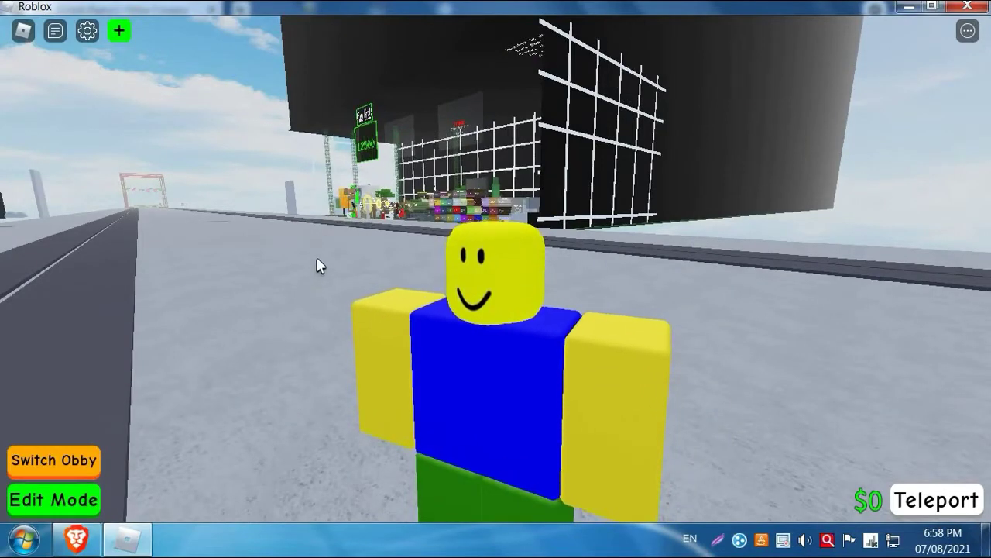
key("Right")
key("d")
key("s")
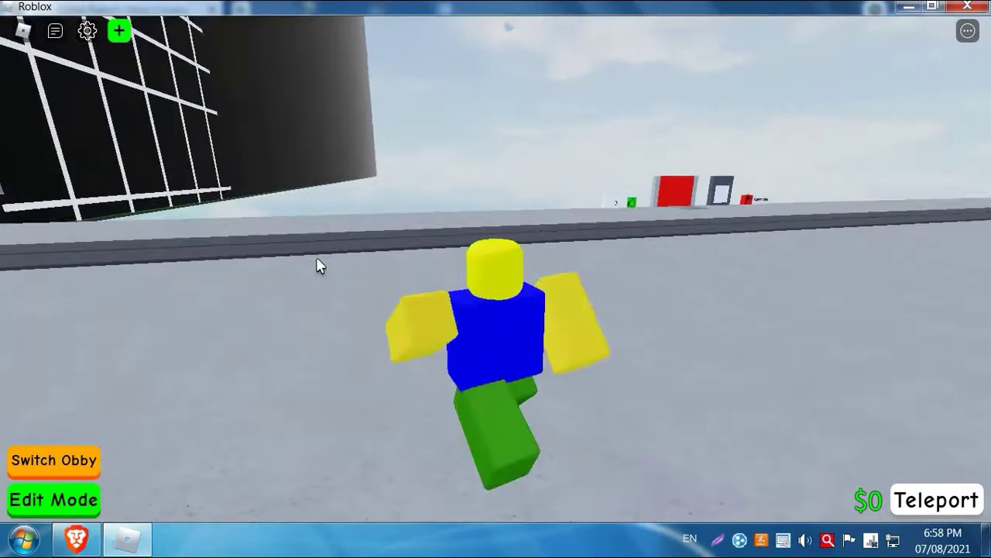
key("Right")
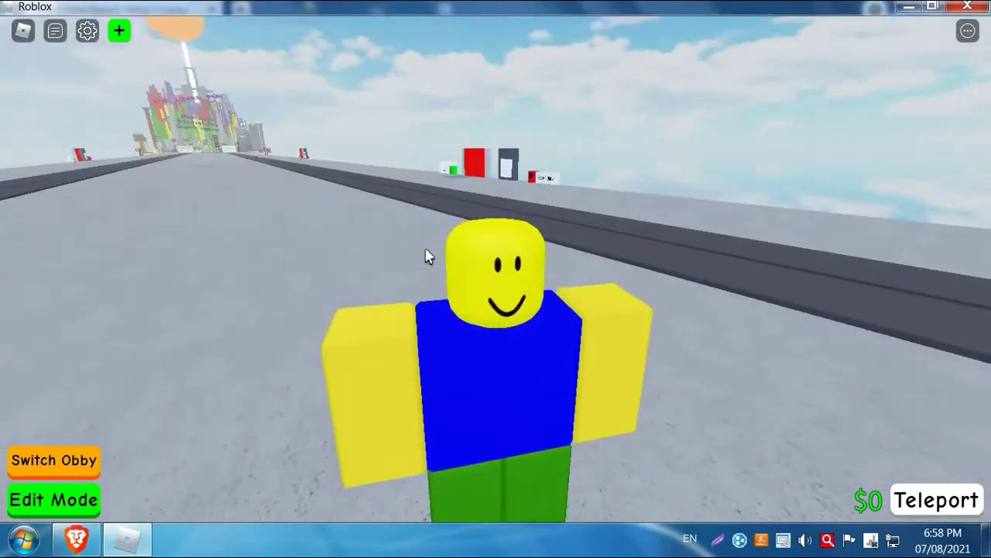
key("Left")
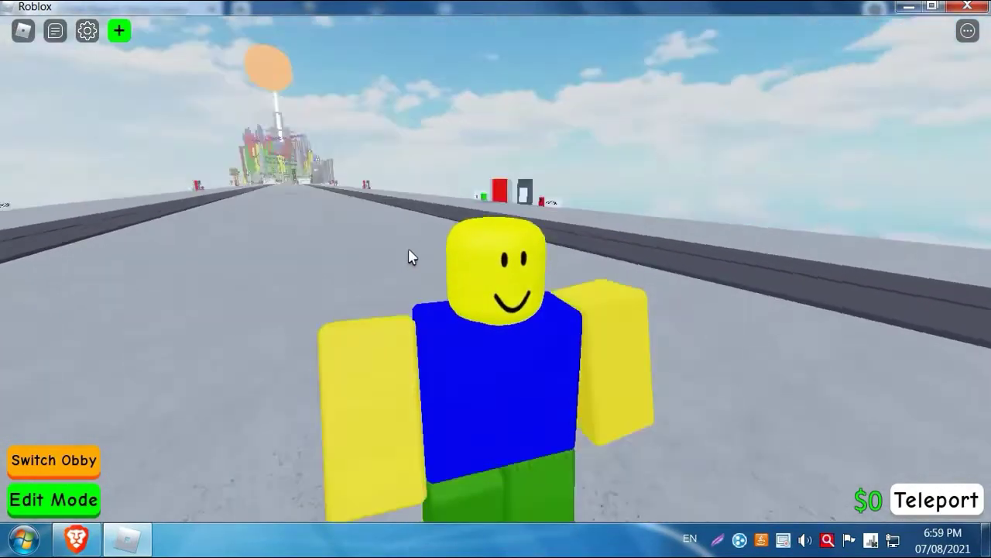
key("s")
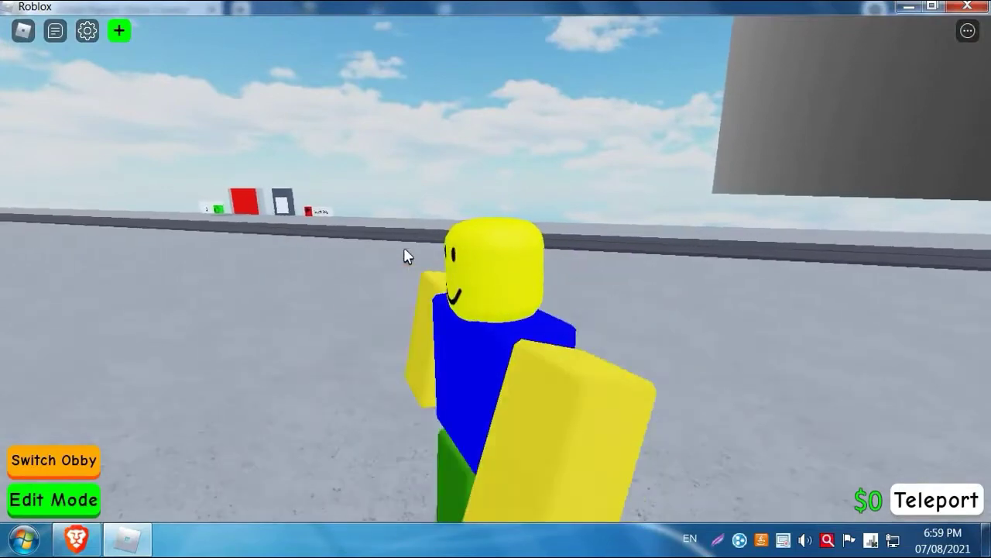
key("Left")
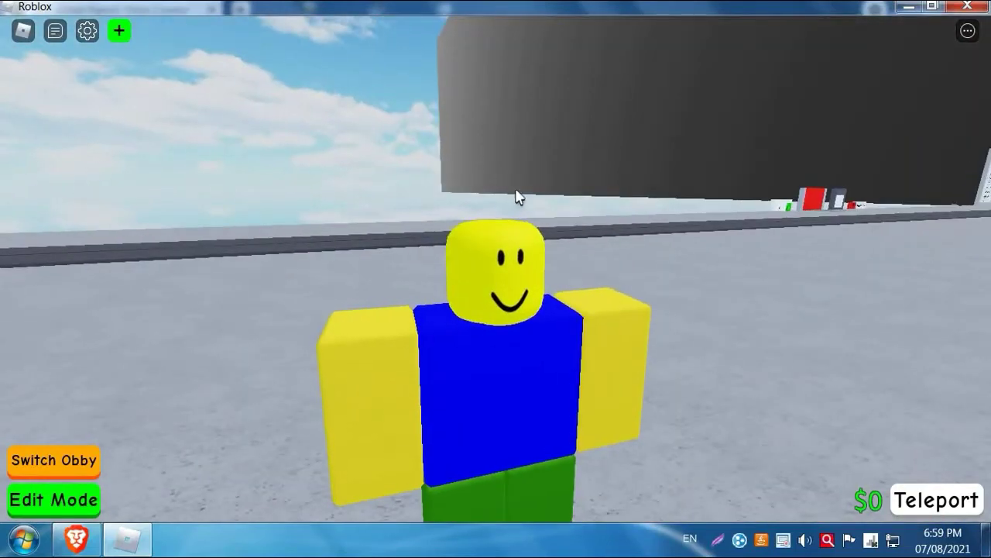
key("w")
key("Right")
key("s")
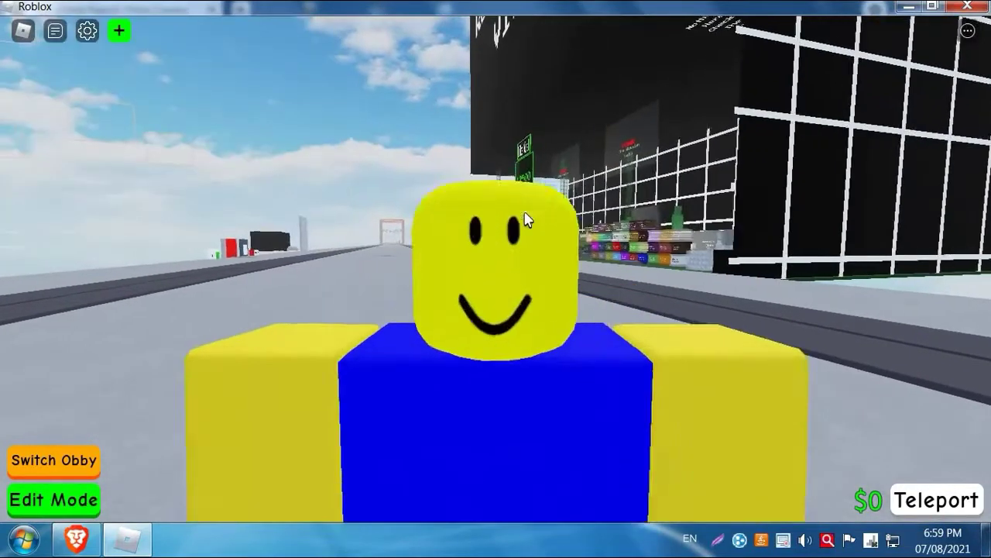
scroll(573, 194, "down", 3)
key("s")
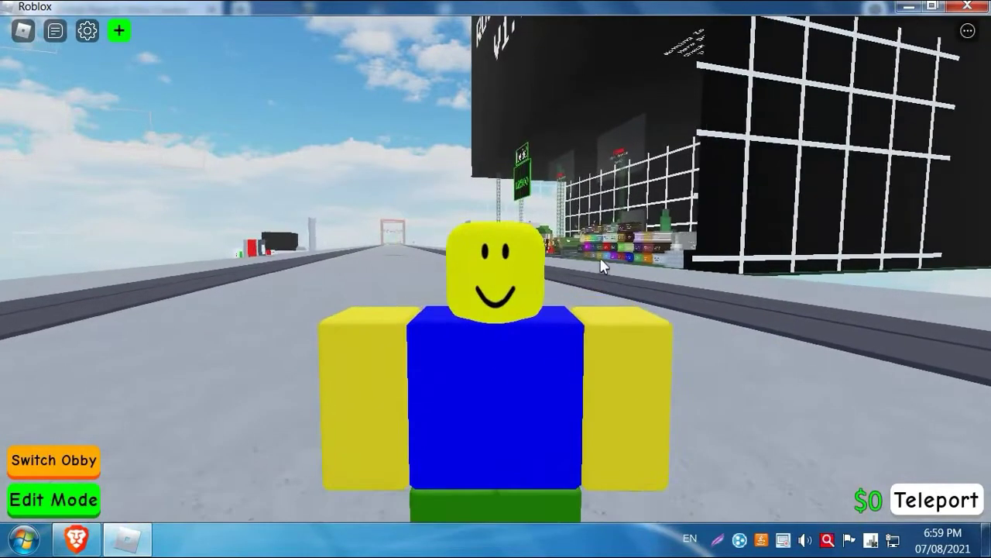
scroll(552, 234, "up", 2)
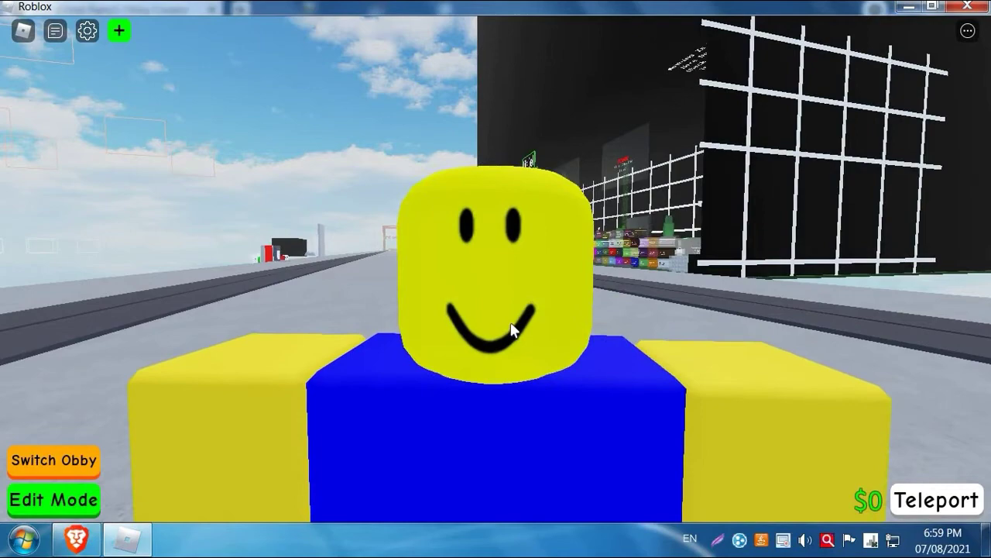
scroll(498, 277, "up", 3)
scroll(498, 277, "down", 4)
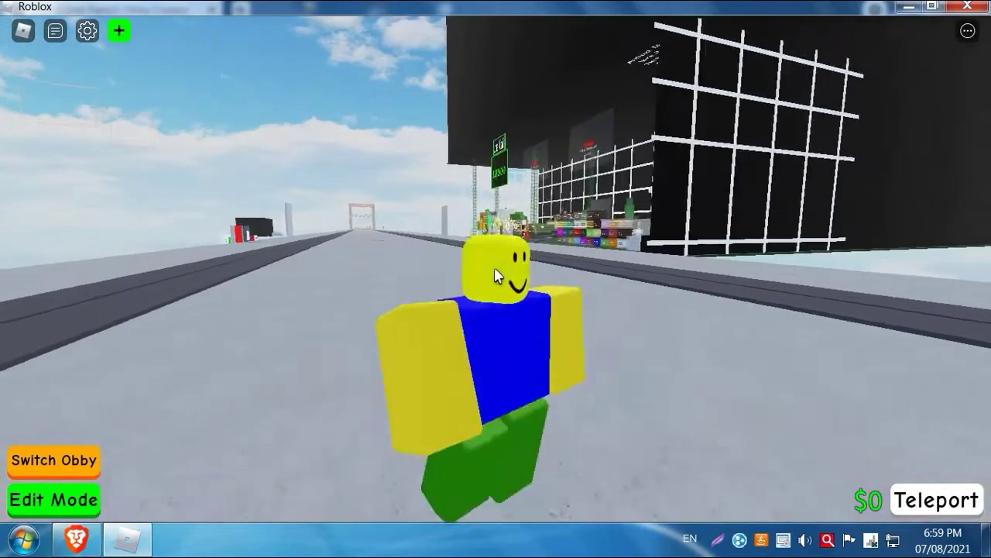
scroll(498, 277, "up", 2)
scroll(498, 276, "up", 2)
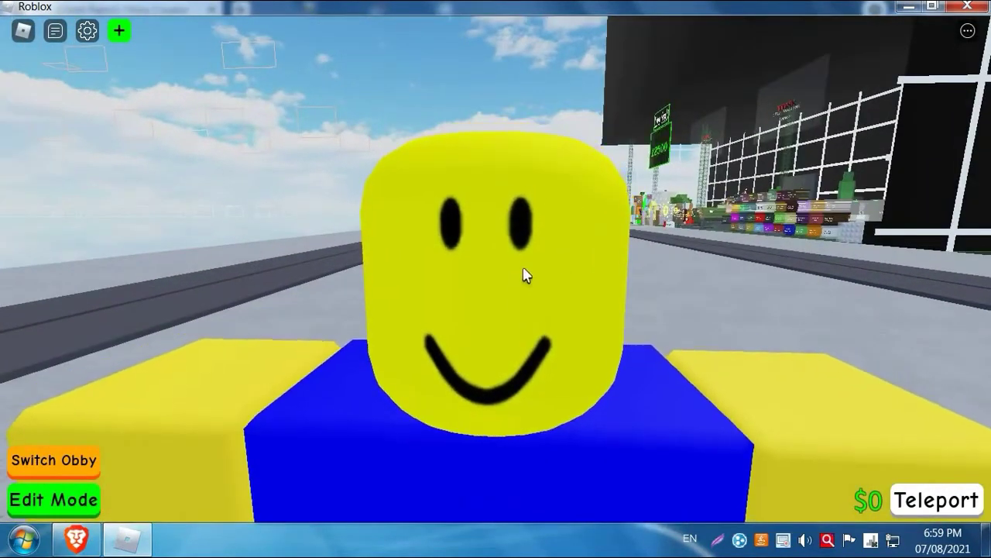
scroll(412, 319, "down", 3)
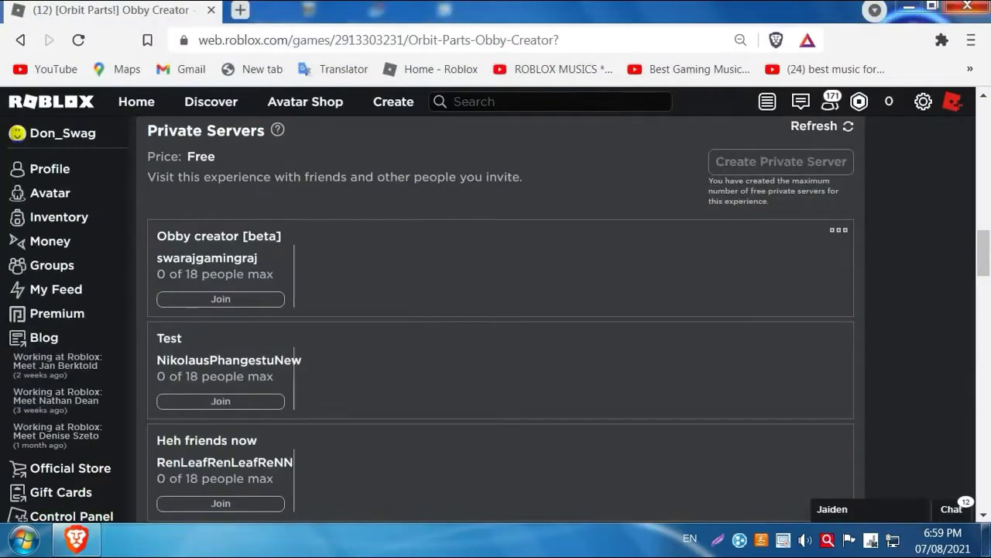
Step: Search the Start Menu for Roblox and open Roblox Player's file location
key("super+d")
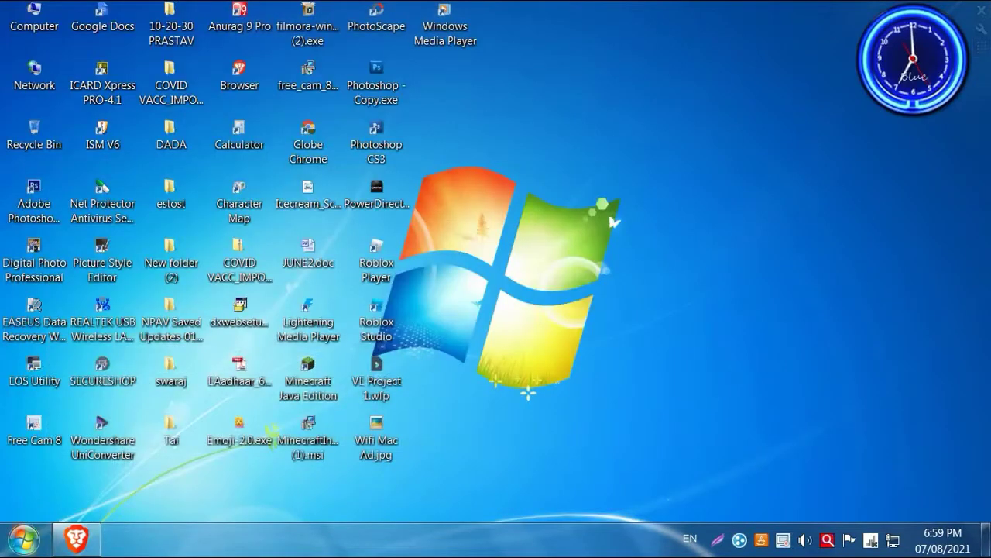
key("super")
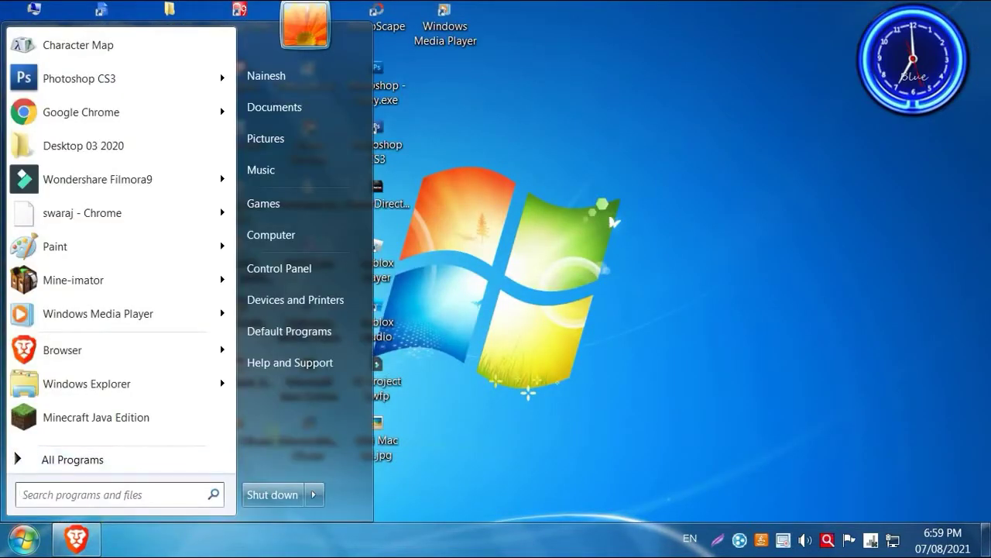
type("Roblox")
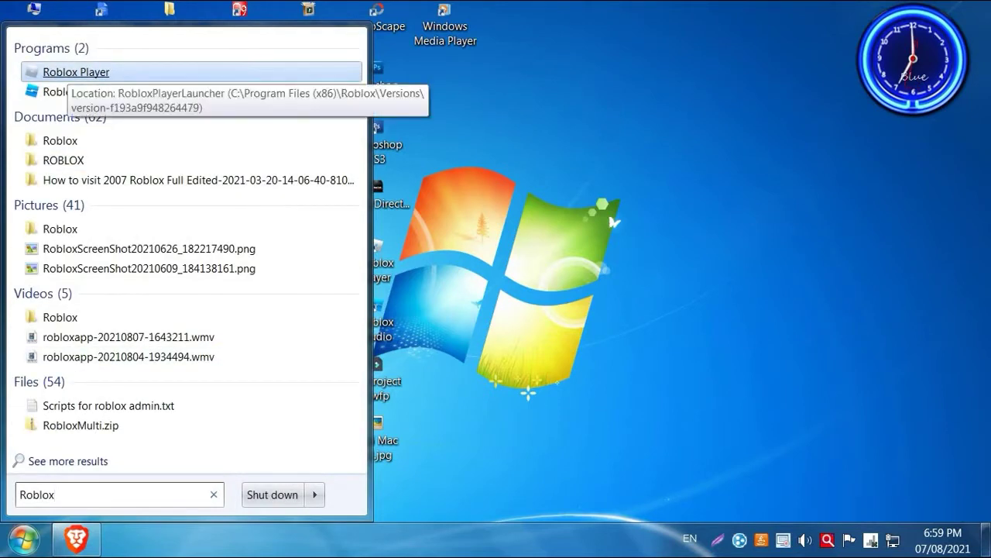
right_click(68, 71)
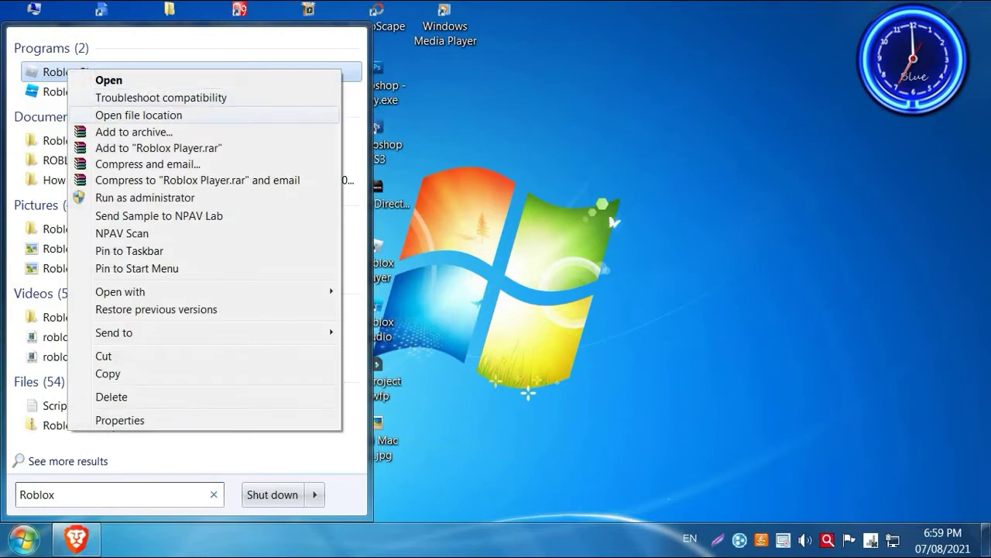
left_click(138, 115)
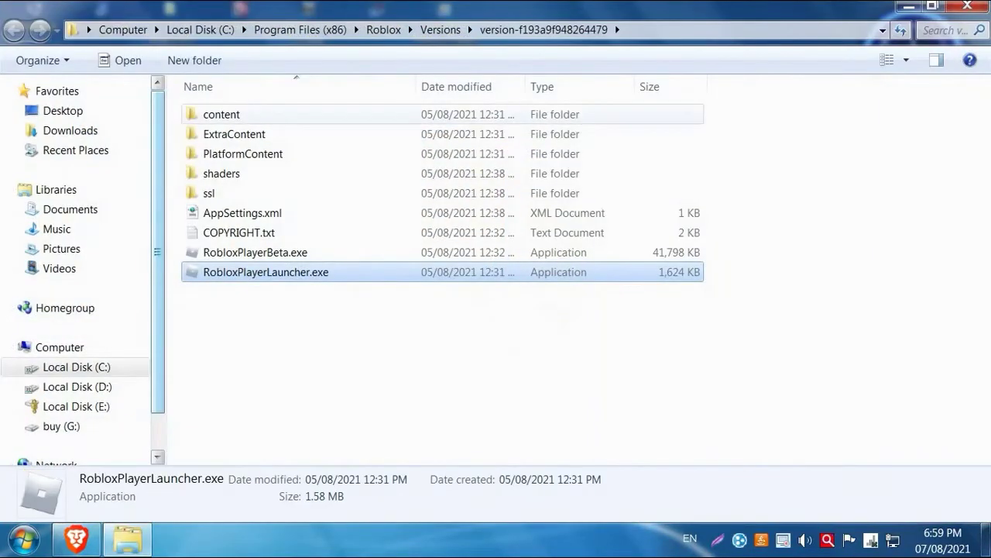
Step: Open content, then textures, inside the Roblox version folder and scroll through the cursor images
double_click(221, 114)
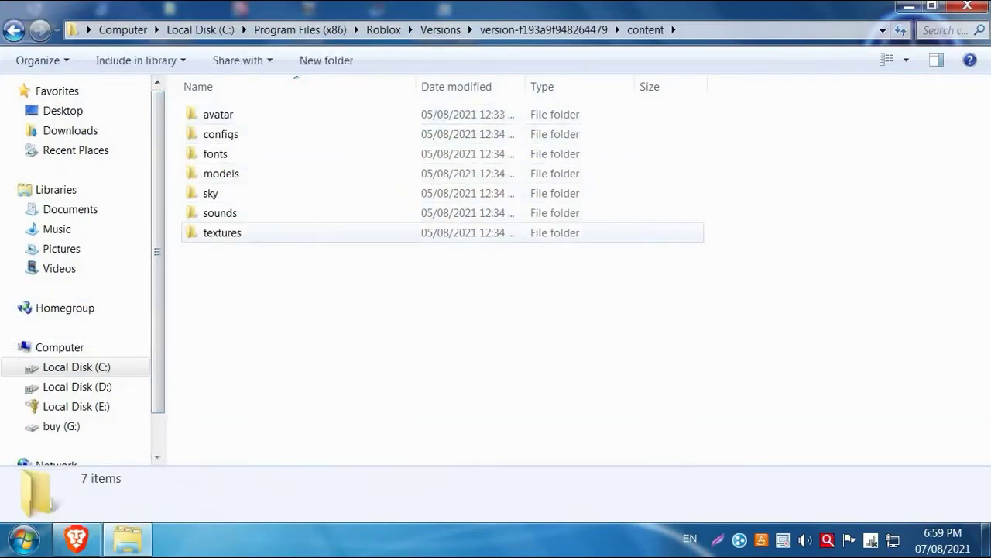
double_click(223, 233)
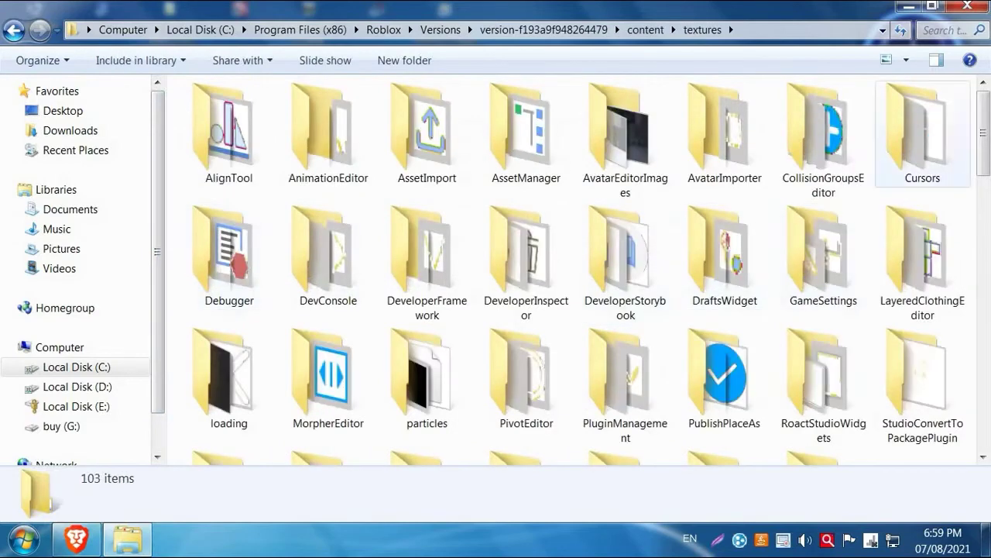
scroll(797, 116, "down", 5)
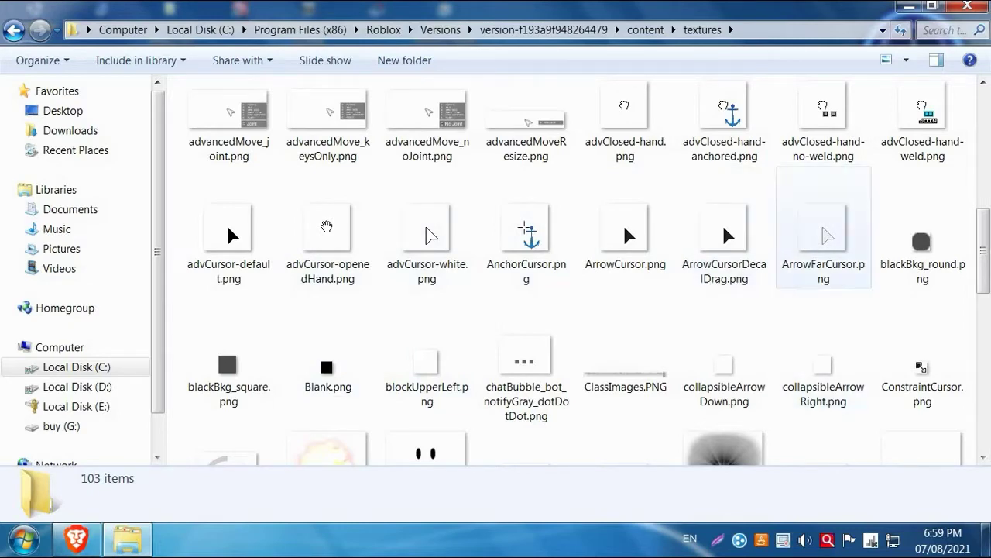
Step: Copy ArrowFarCursor.png from the textures folder
left_click(823, 232)
right_click(823, 232)
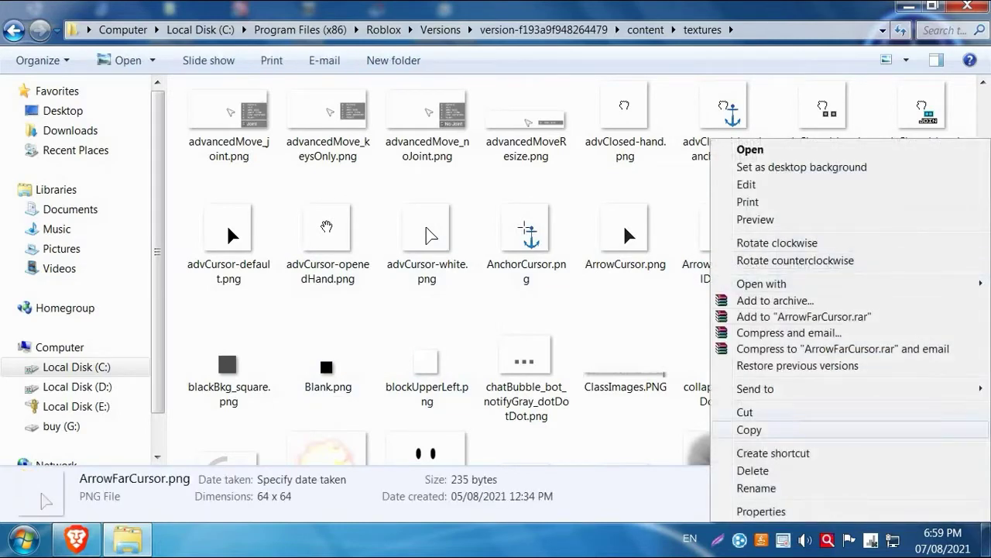
left_click(749, 429)
type("Cursor")
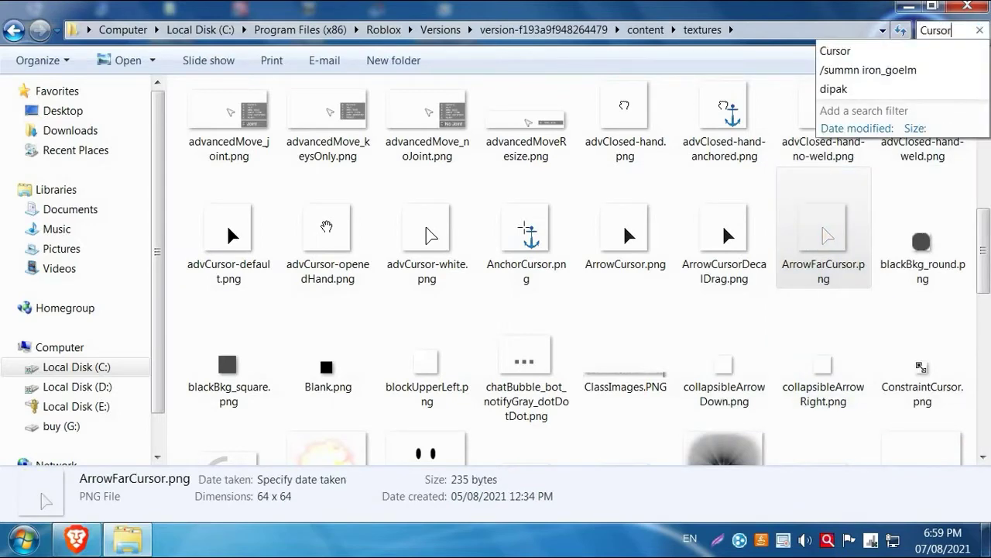
Step: Search for 'Cursor' and open the Cursors\KeyboardMouse folder
key("Return")
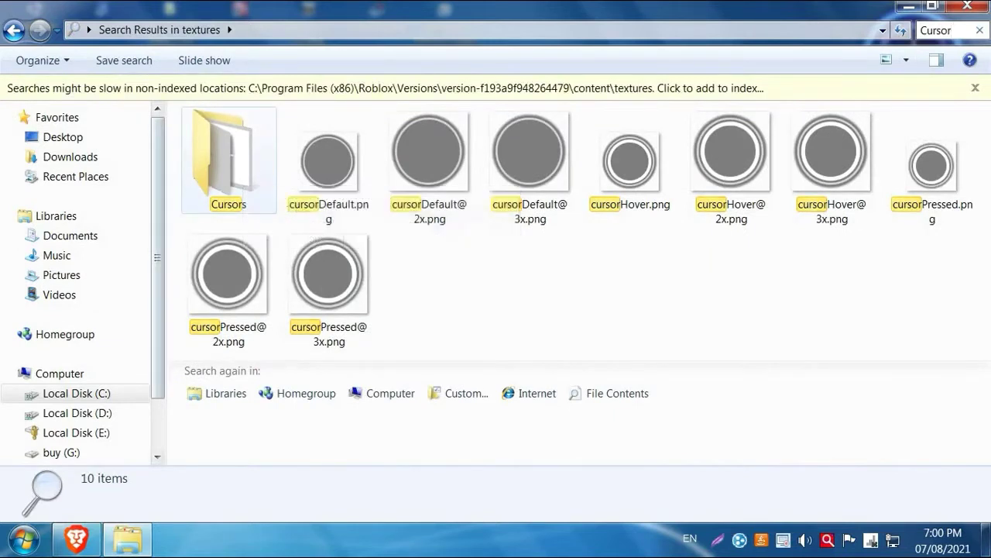
double_click(229, 155)
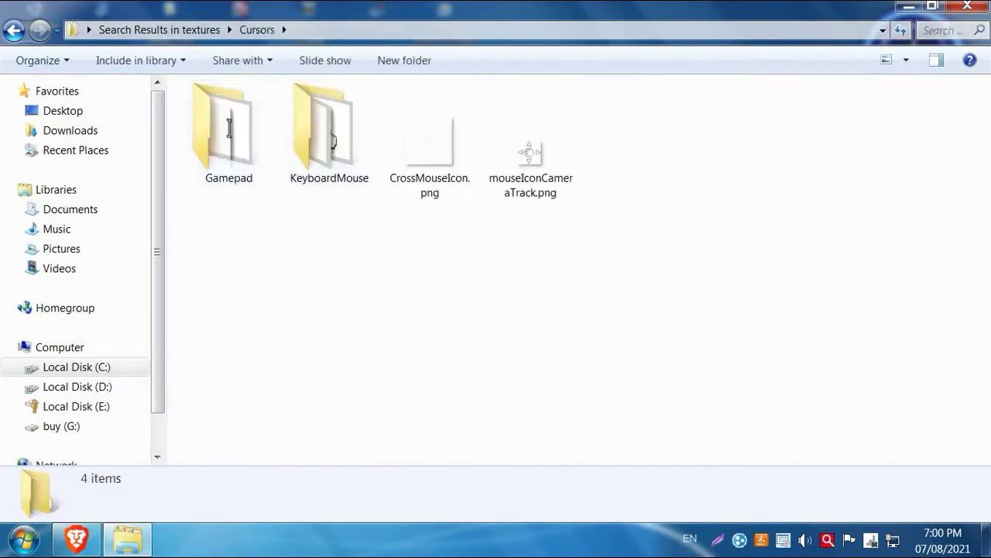
double_click(329, 132)
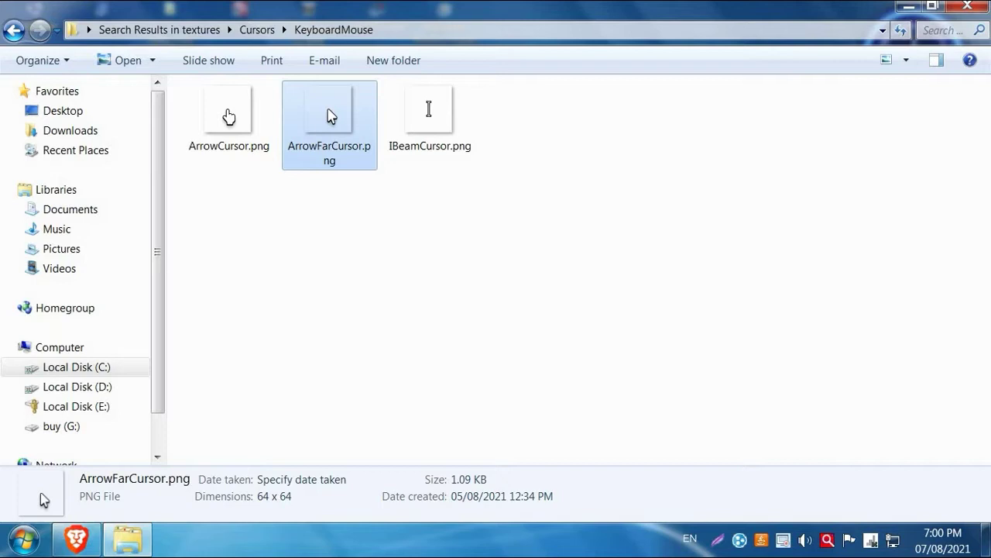
Step: Delete the 1.09 KB ArrowFarCursor.png and paste the 235-byte copy in its place
key("Delete")
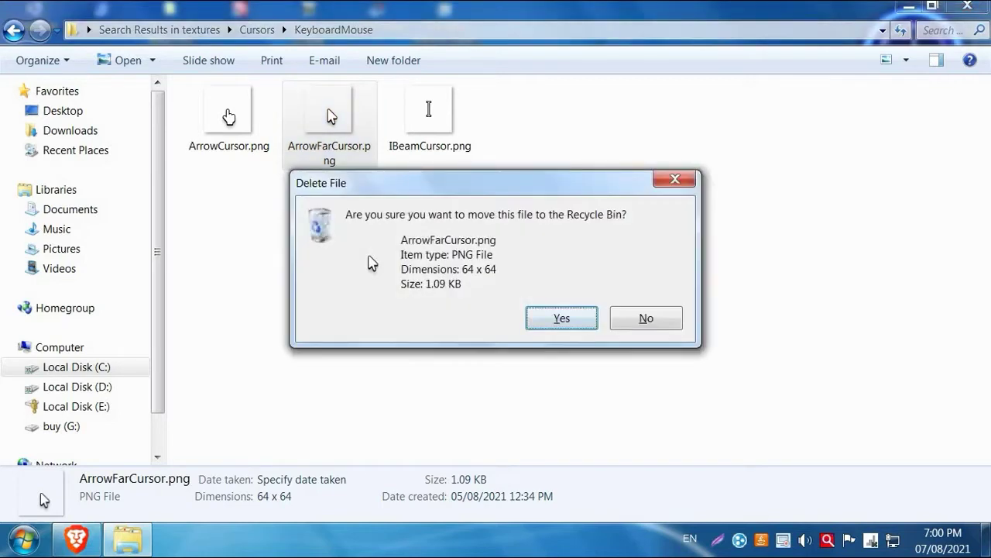
key("Return")
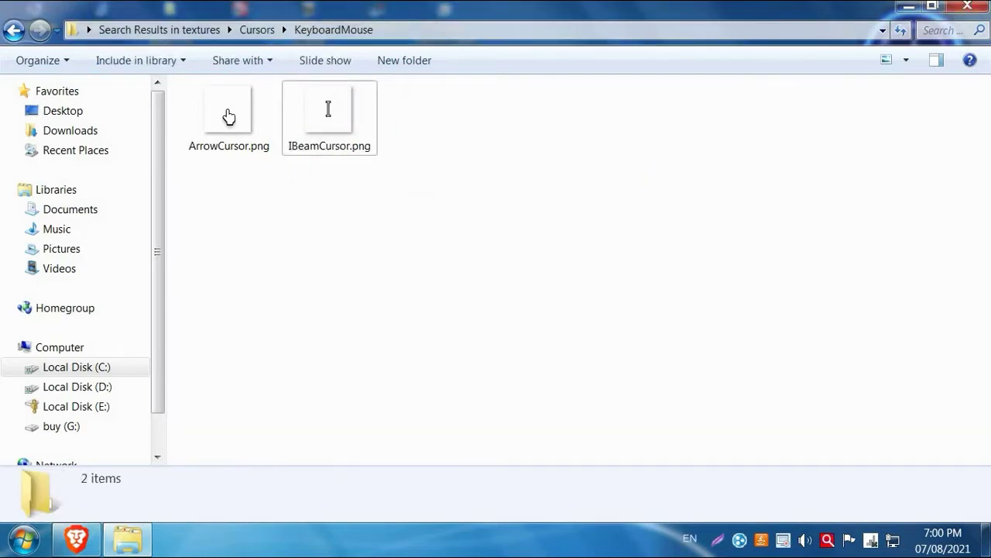
key("ctrl+z")
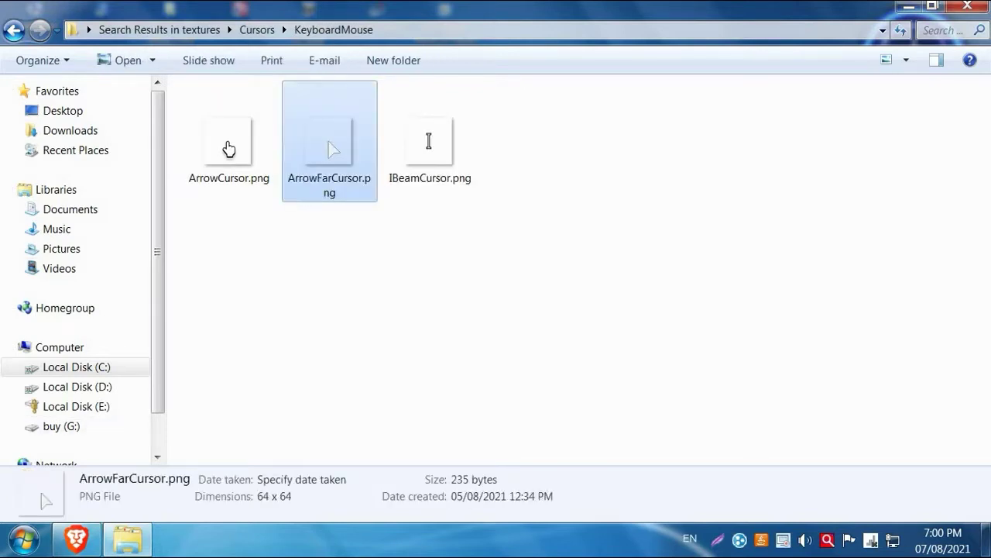
key("ctrl+space")
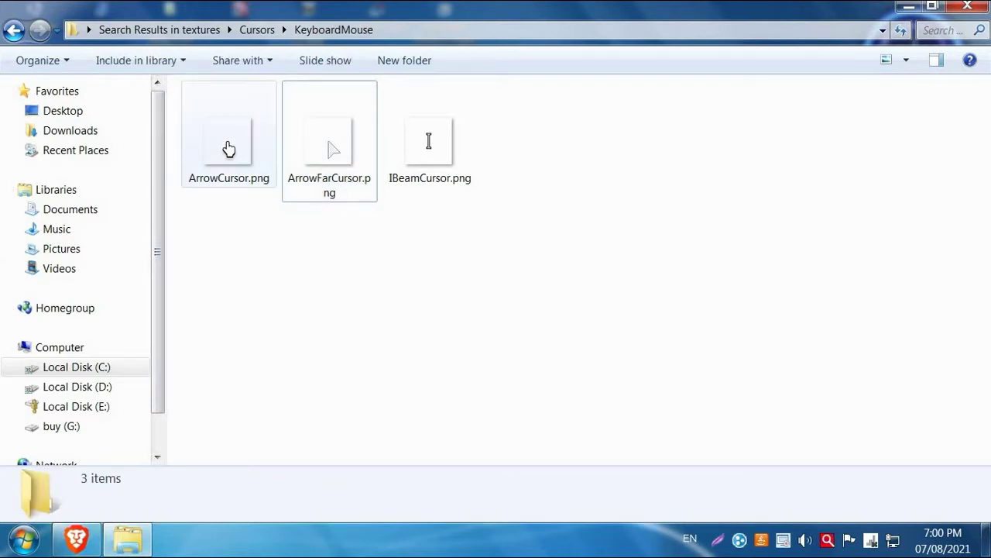
Step: Go back to textures and copy the 232-byte black-arrow ArrowCursor.png
key("BackSpace")
key("BackSpace")
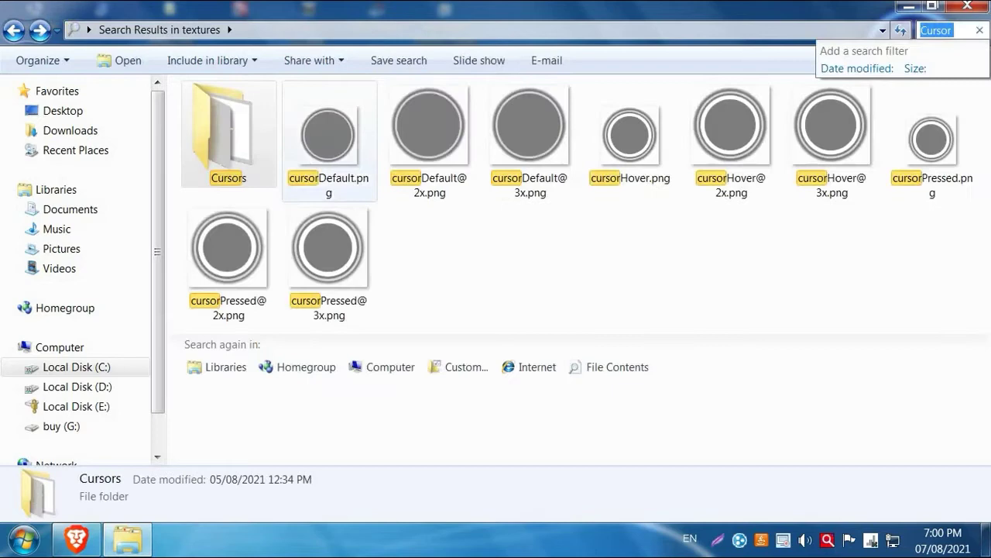
key("BackSpace")
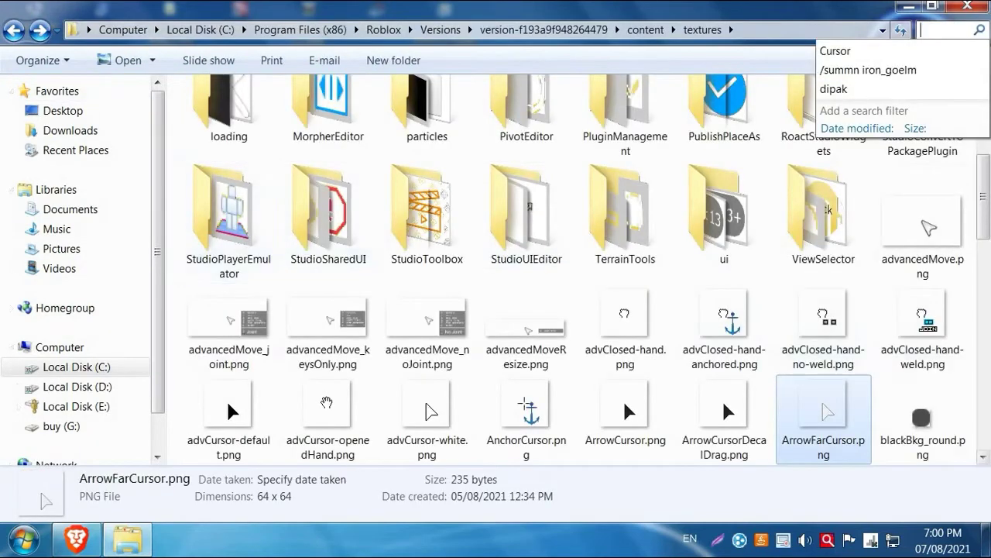
scroll(565, 271, "down", 1)
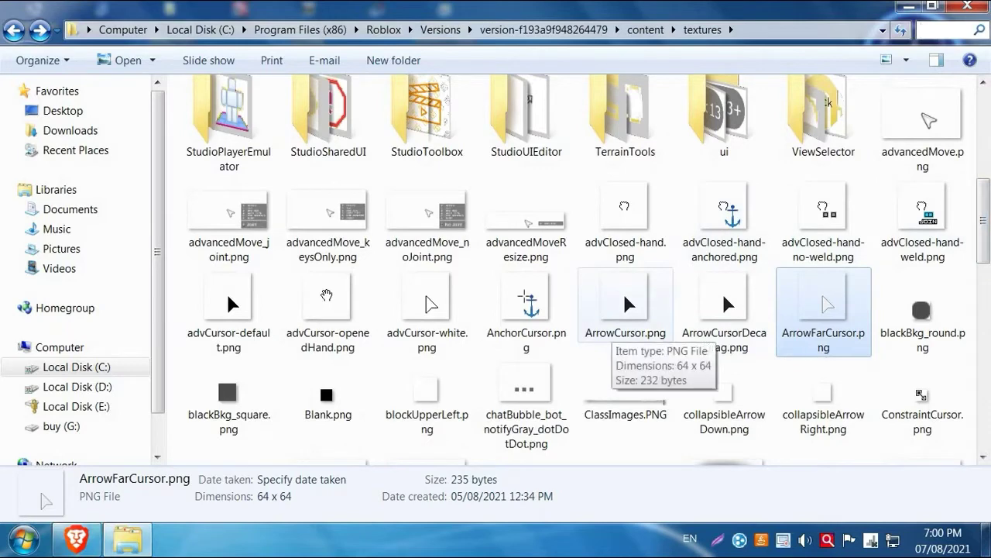
right_click(625, 325)
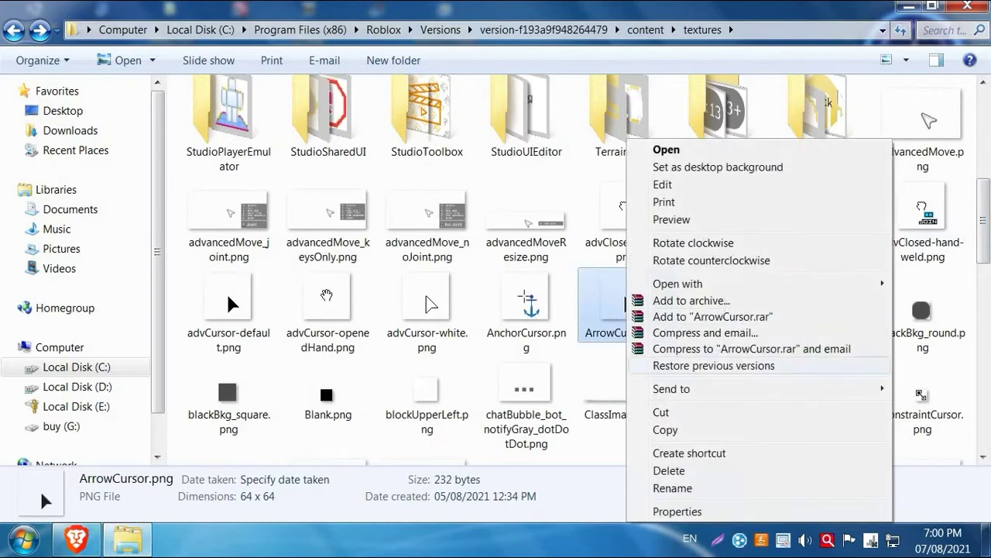
left_click(666, 429)
left_click(949, 30)
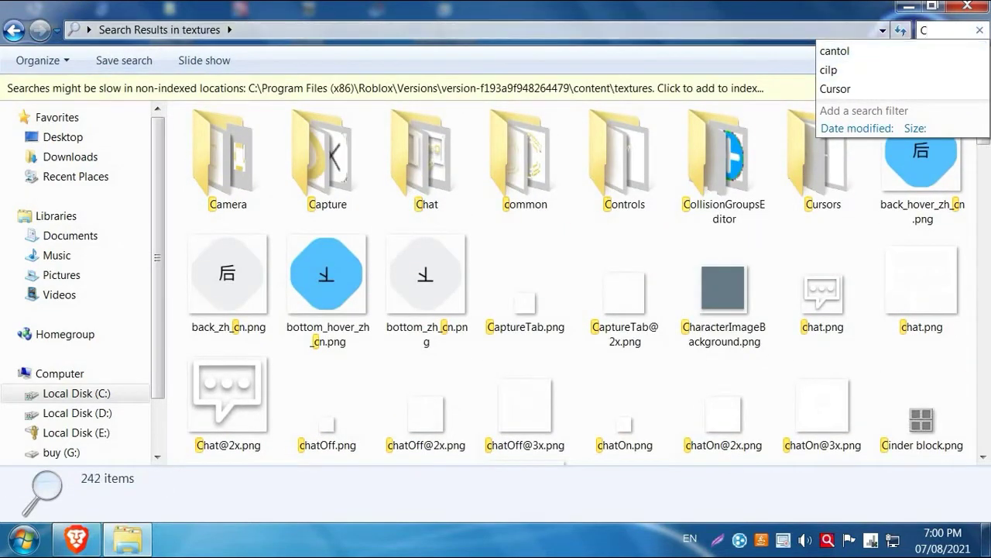
Step: Rerun the 'Cursor' search and open Cursors\KeyboardMouse
key("Down")
key("Down")
key("Up")
key("Return")
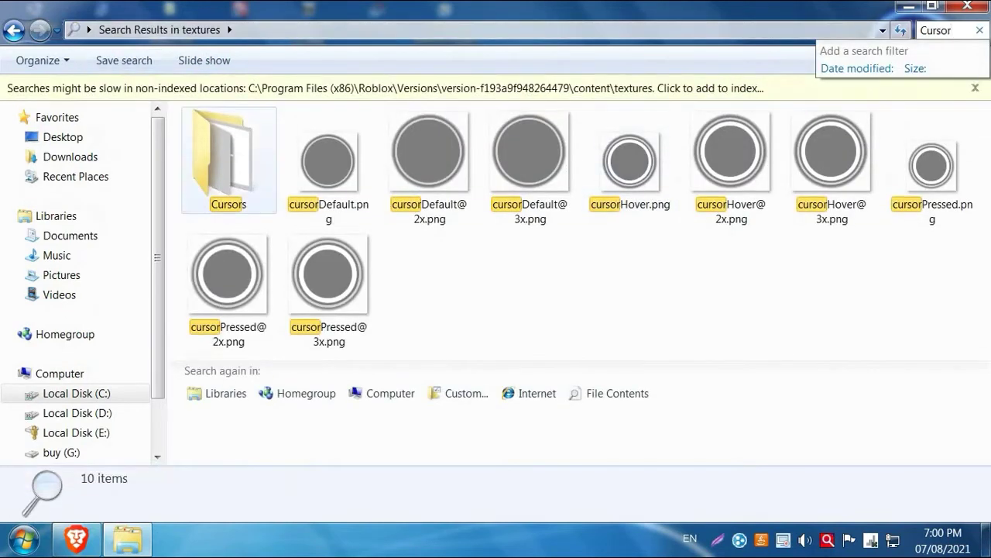
key("Return")
key("Right")
key("Return")
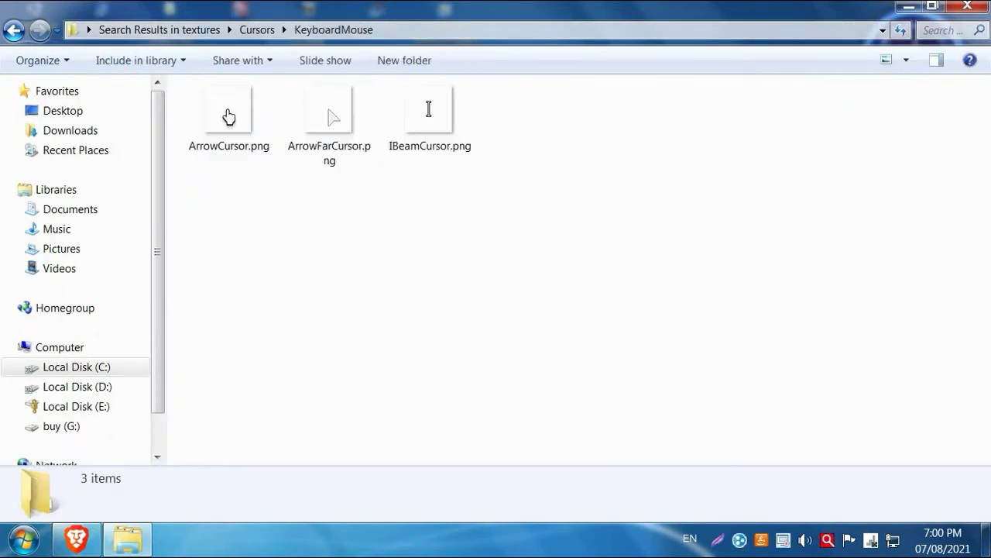
Step: Replace the old ArrowCursor.png with the pasted black-arrow copy
key("Down")
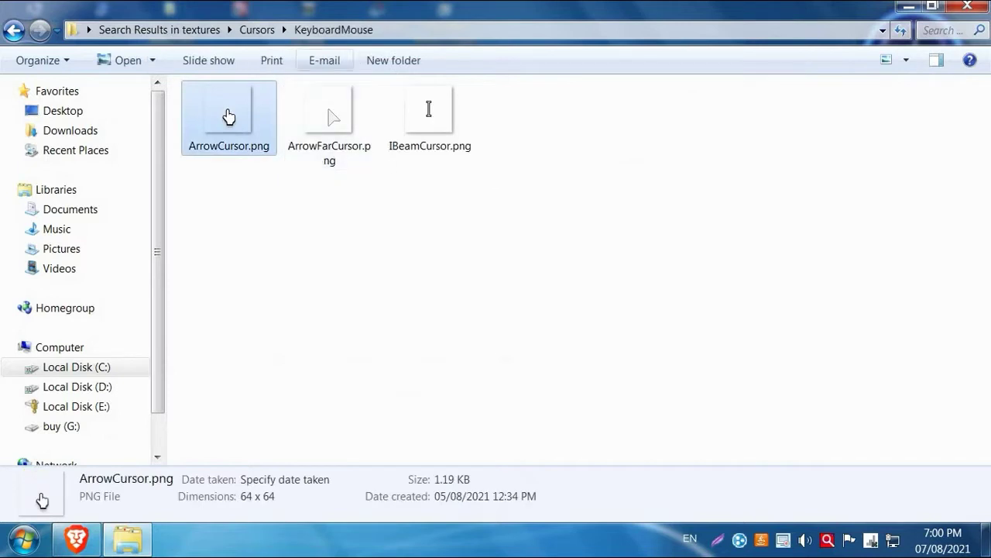
key("Delete")
key("Return")
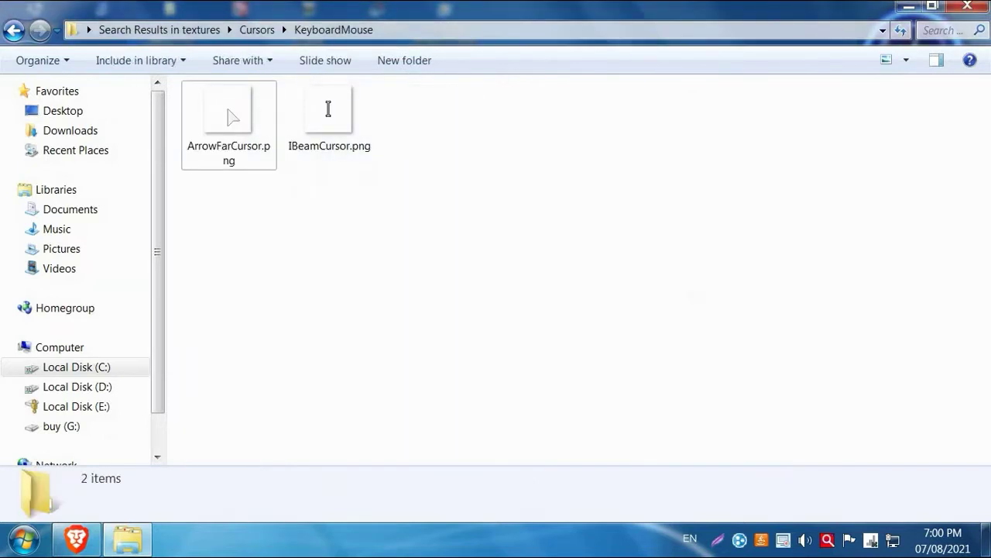
key("ctrl+z")
key("ctrl+space")
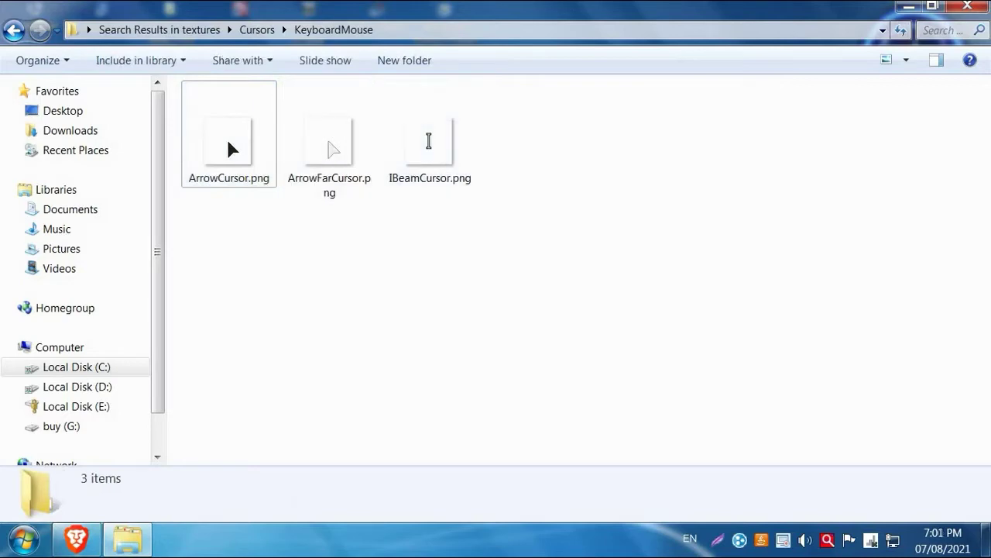
Step: Delete IBeamCursor.png and paste the black-arrow ArrowCursor.png again
key("Right")
key("Right")
key("Delete")
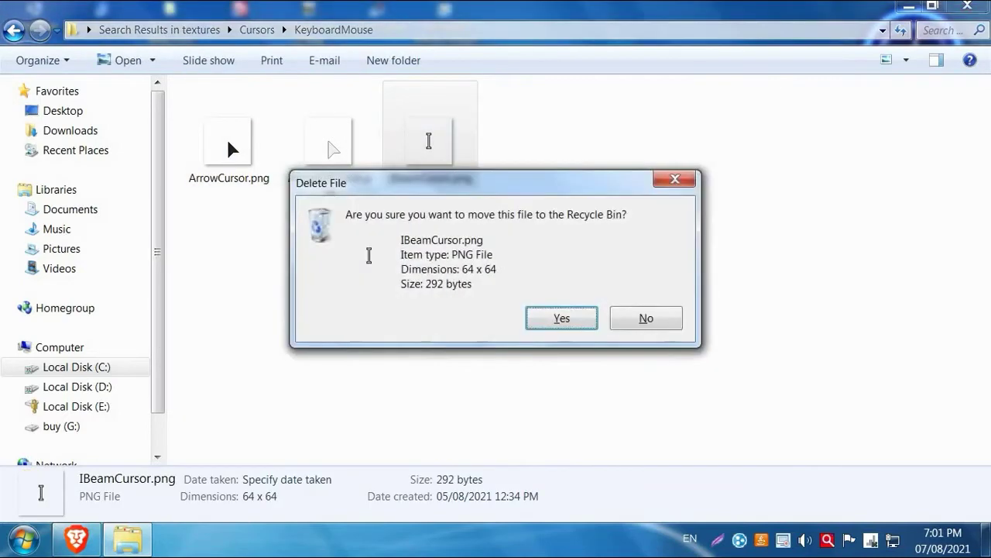
key("Return")
key("ctrl+v")
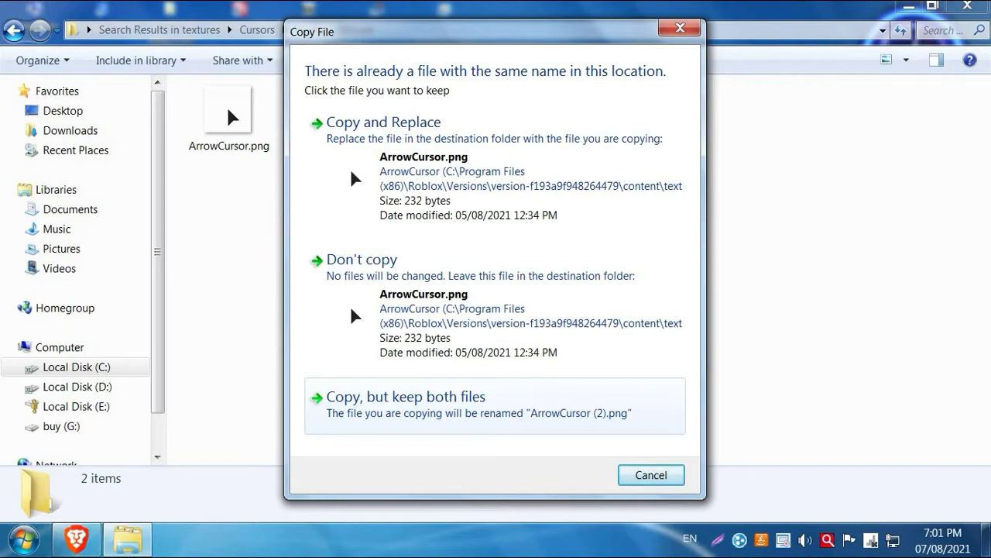
Step: Keep both files and rename ArrowCursor (2).png to IBeamCursor.png
key("Return")
right_click(230, 139)
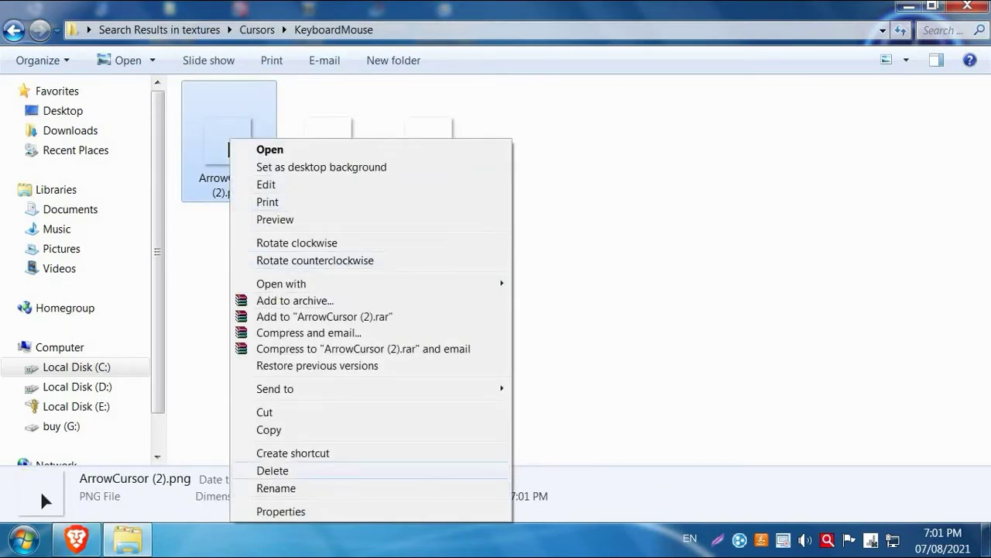
key("Down")
key("Return")
key("BackSpace")
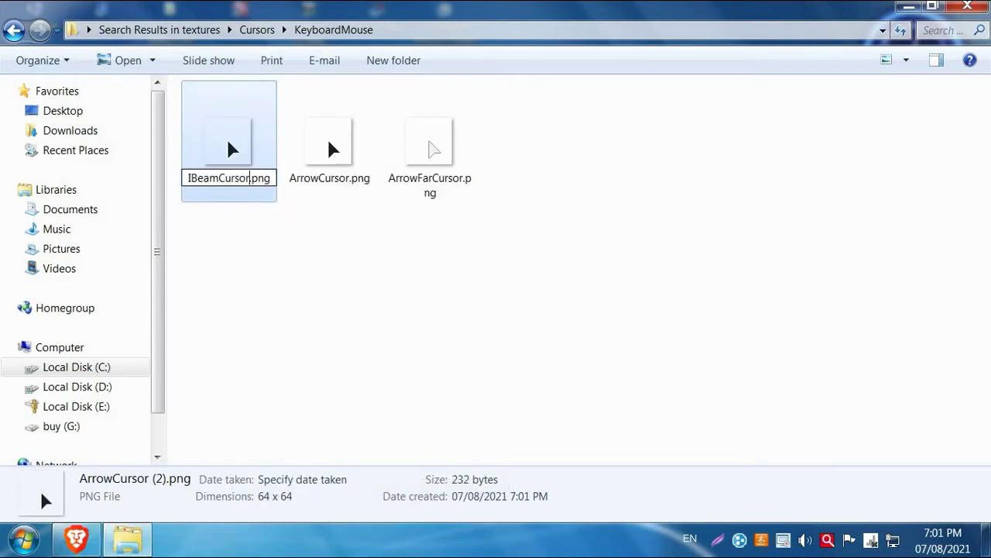
key("Return")
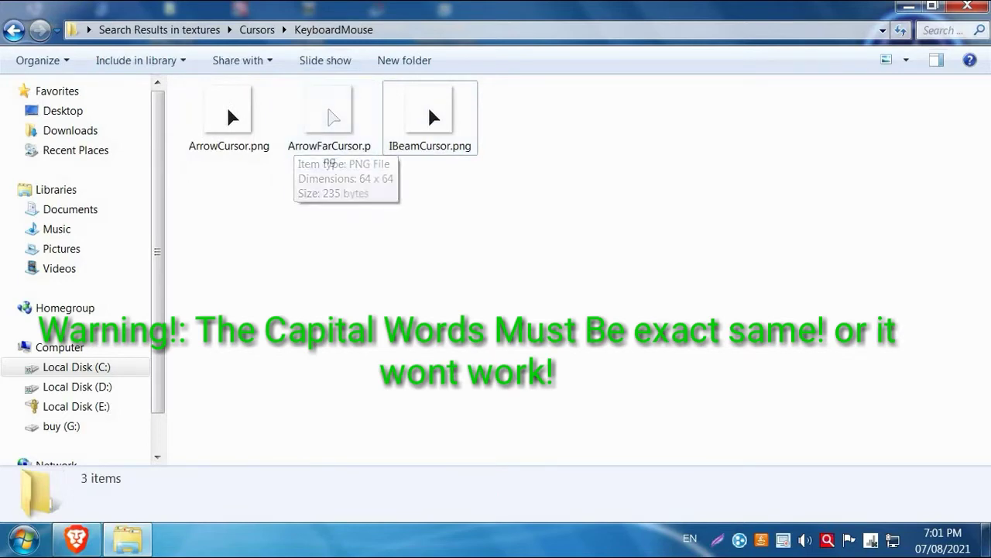
Step: Close Explorer and join the Obby creator [beta] private server from Brave, dismissing the install prompt
left_click(967, 6)
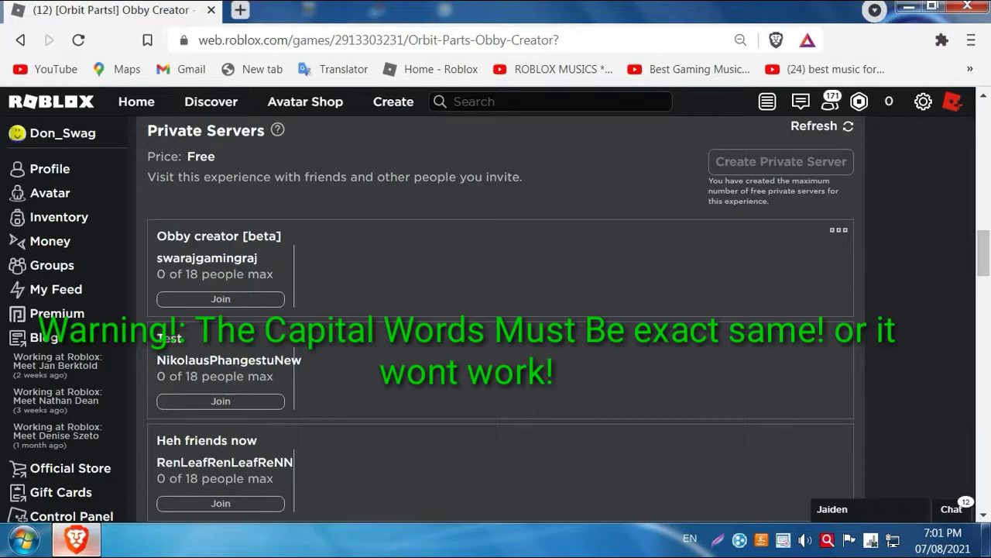
left_click(76, 539)
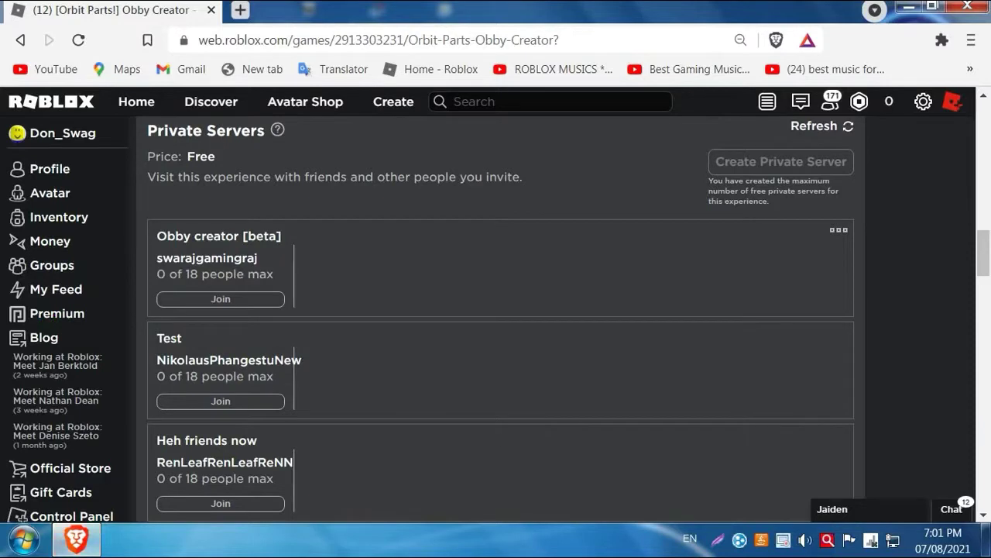
left_click(220, 299)
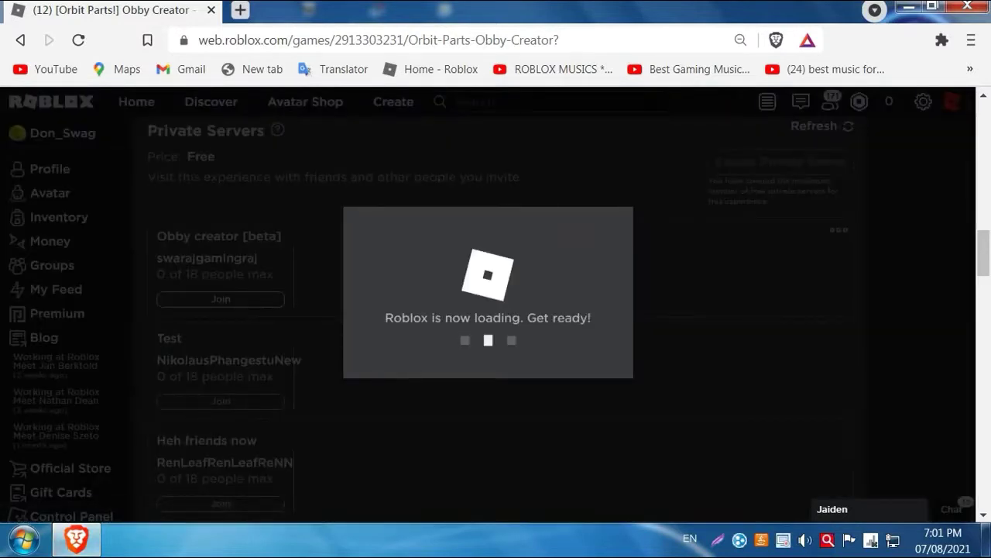
left_click_drag(385, 318, 582, 317)
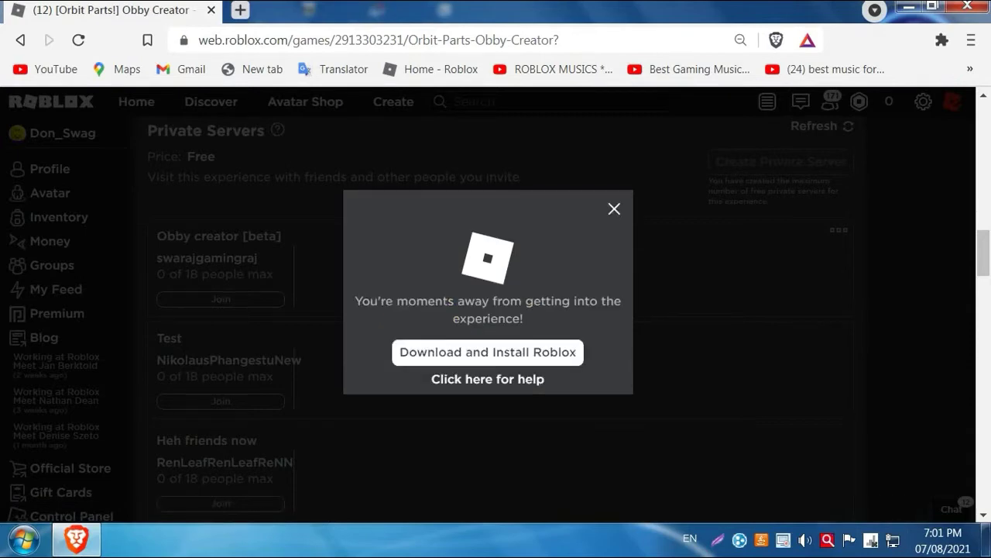
key("Escape")
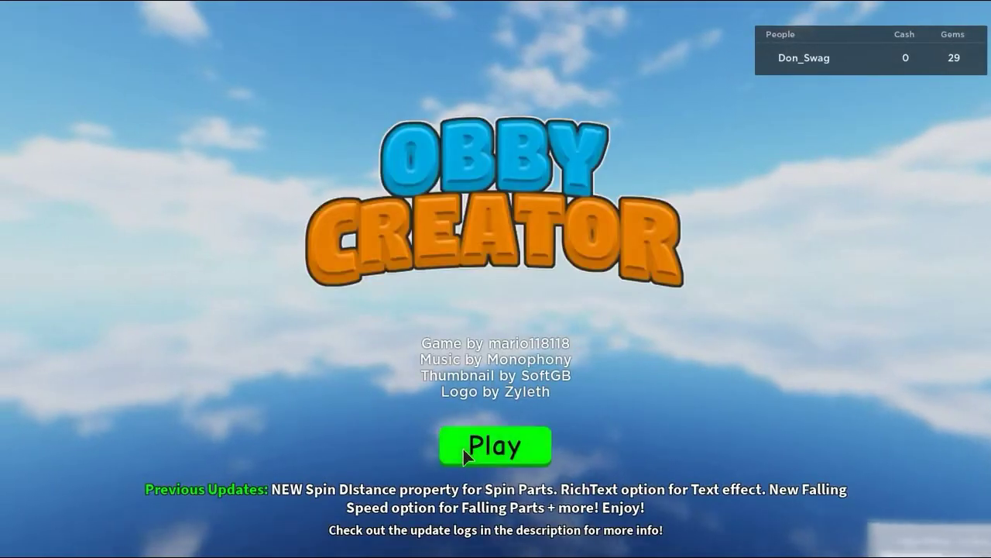
Step: Start playing Obby Creator and walk the avatar back and forth along the road
left_click(463, 448)
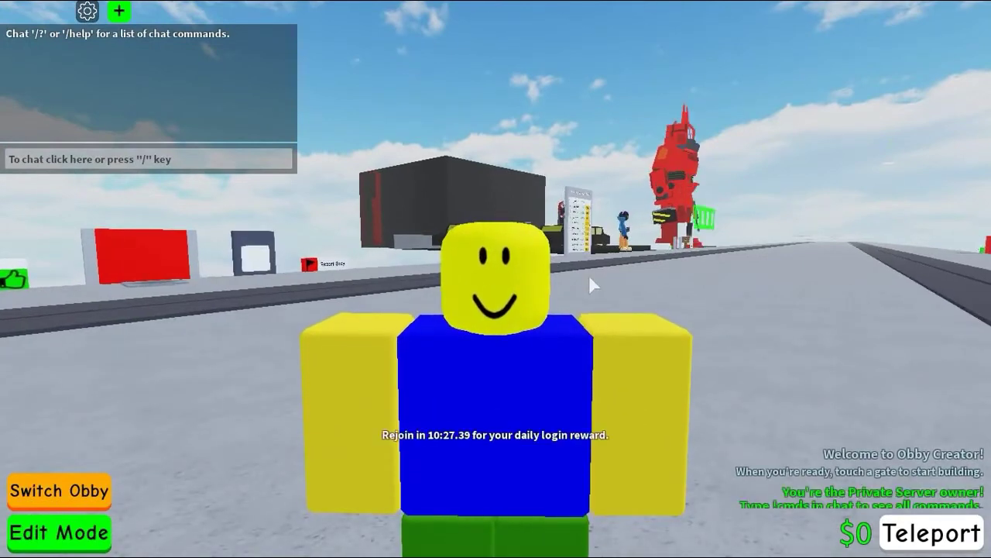
scroll(590, 285, "down", 3)
key("s")
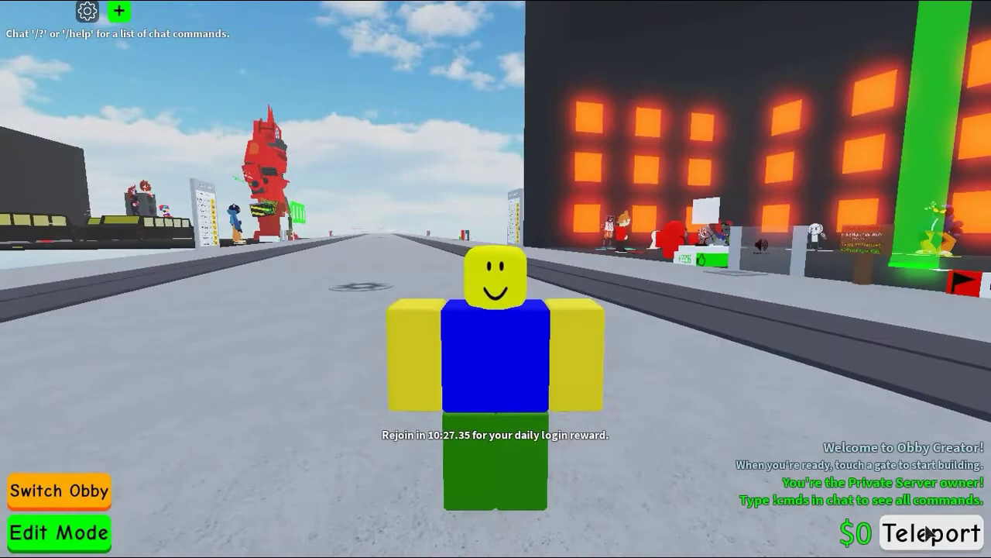
key("w")
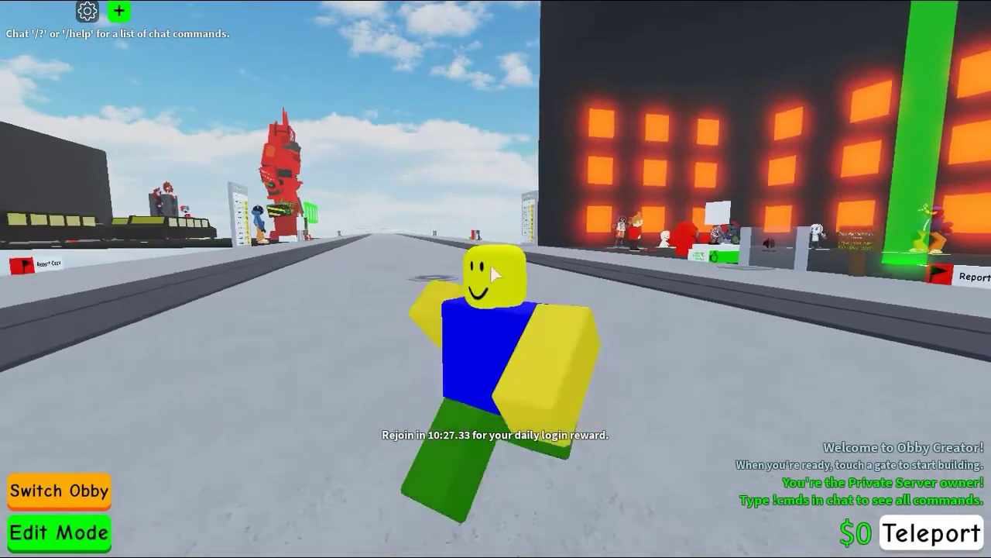
scroll(489, 262, "up", 2)
scroll(512, 283, "down", 3)
key("s")
key("w")
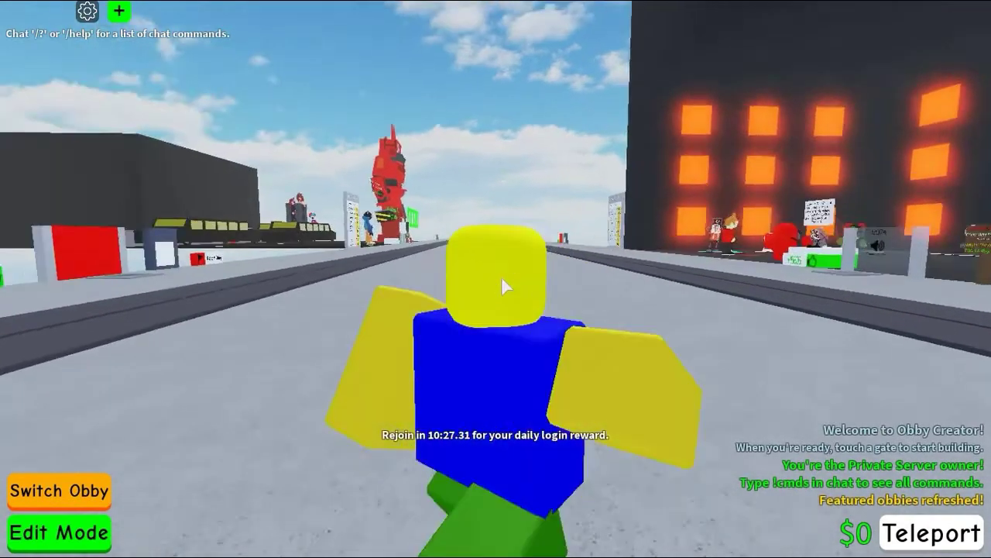
key("s")
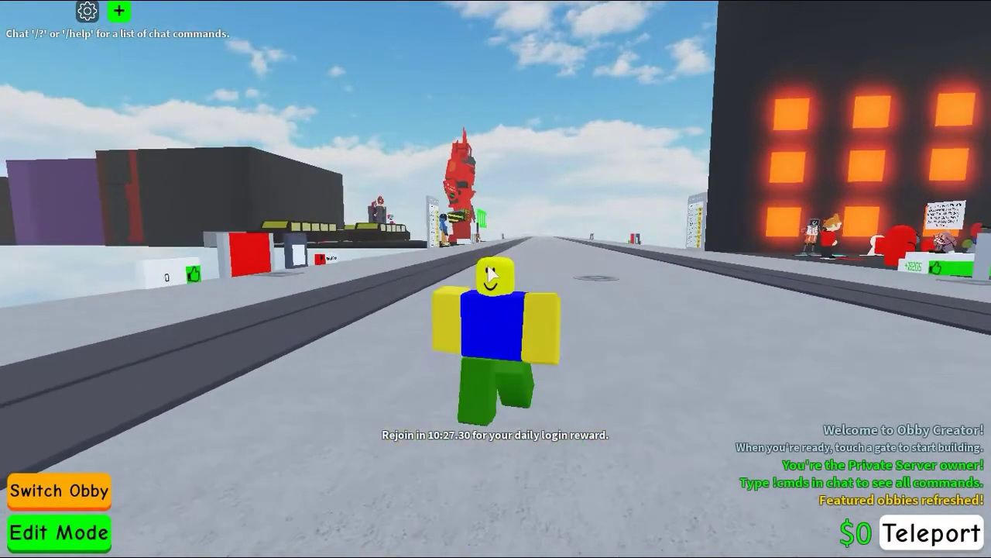
Step: Send !cmds in chat, then close the VIP Server Commands list
key("slash")
type("!cmds")
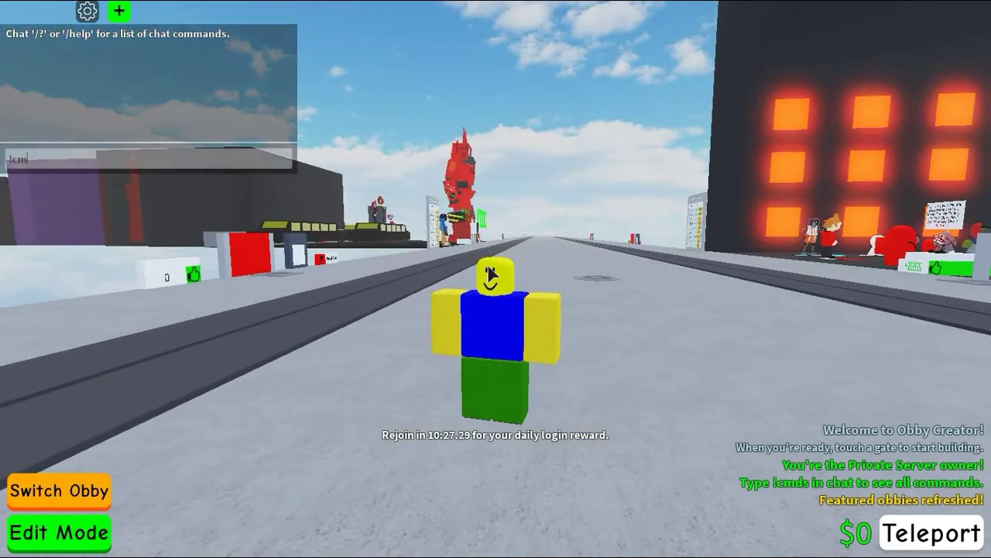
key("Return")
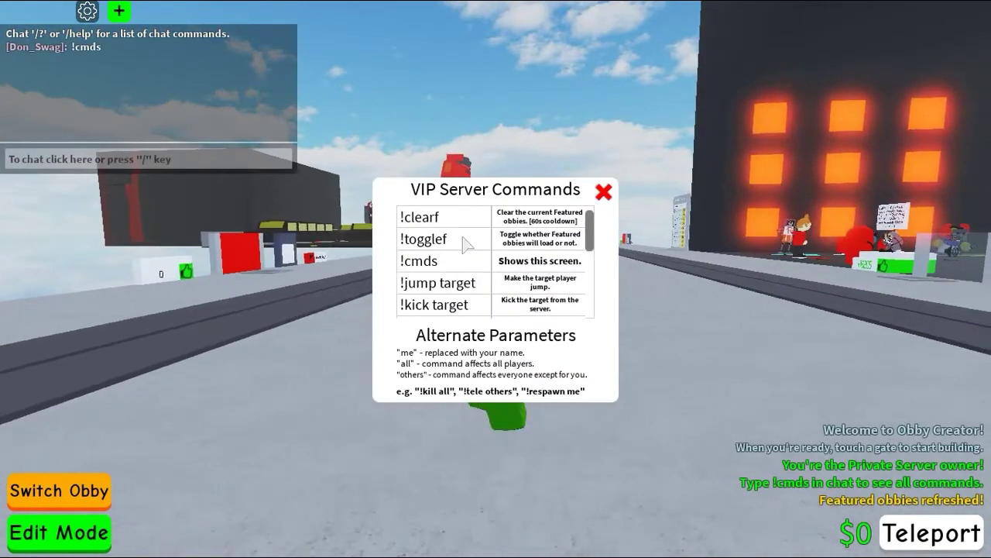
left_click(604, 192)
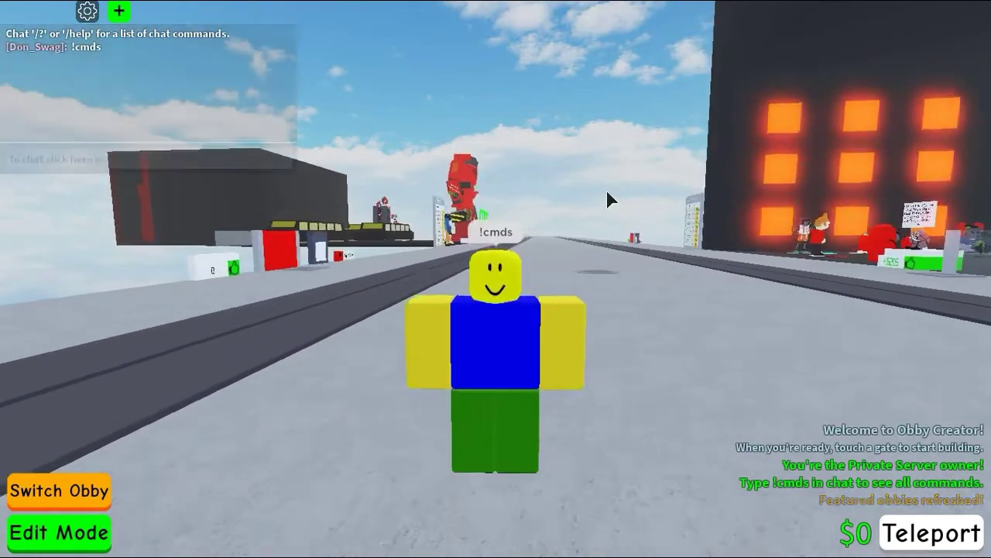
Step: Run the avatar down the road past the buildings, then turn it back toward the camera
key("s")
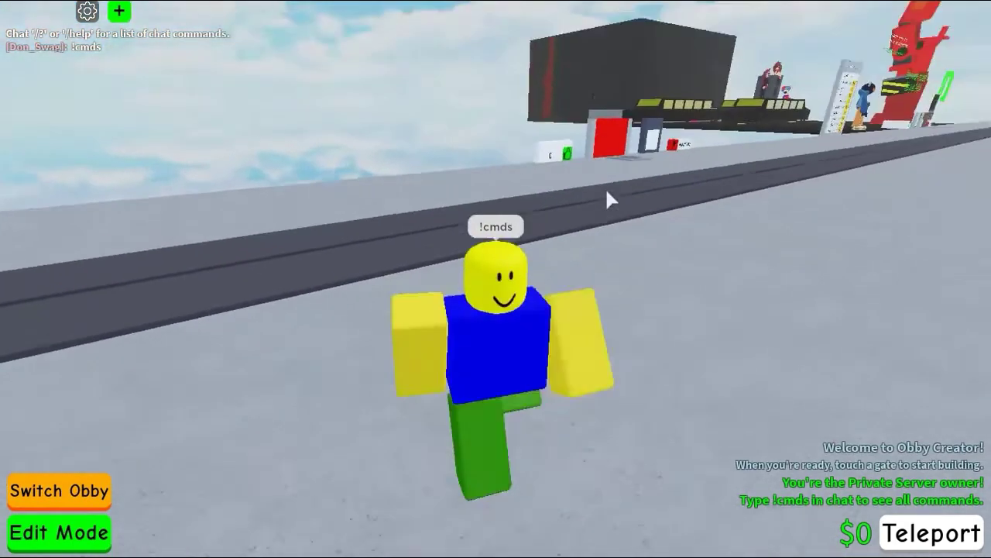
key("s")
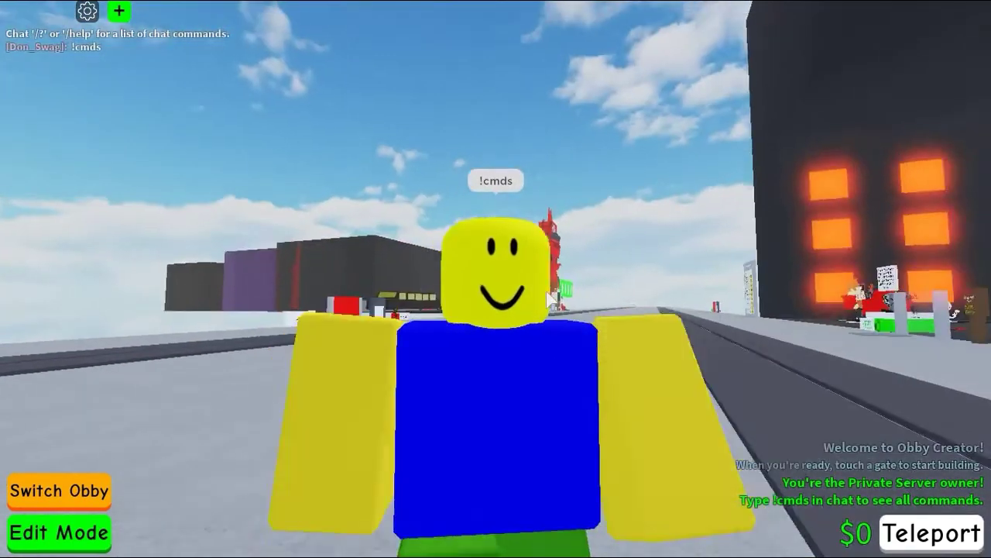
key("w")
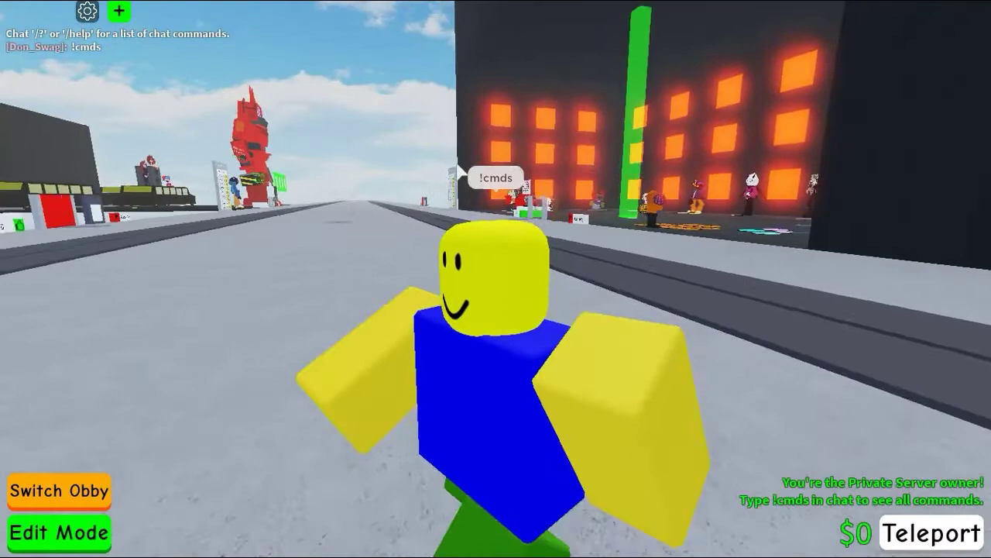
key("d")
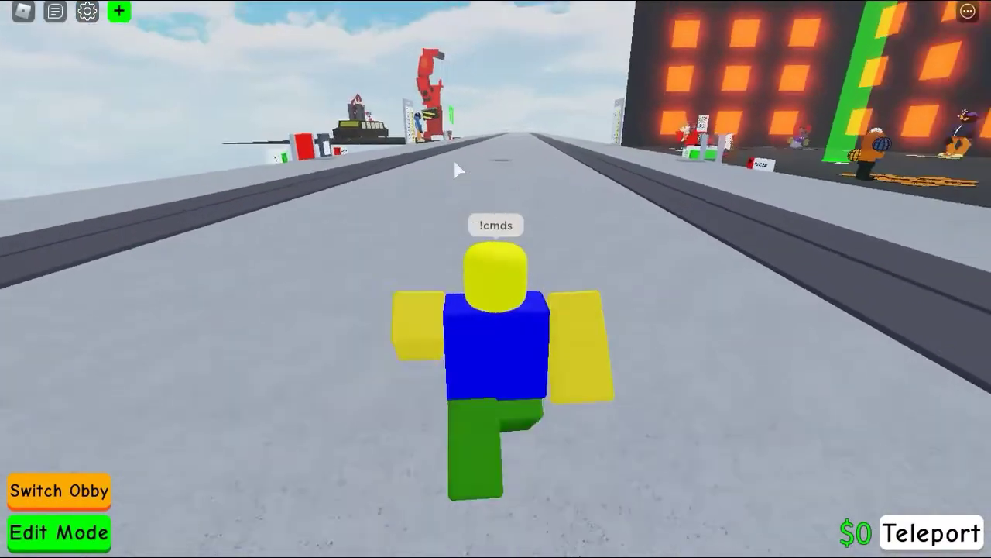
key("w")
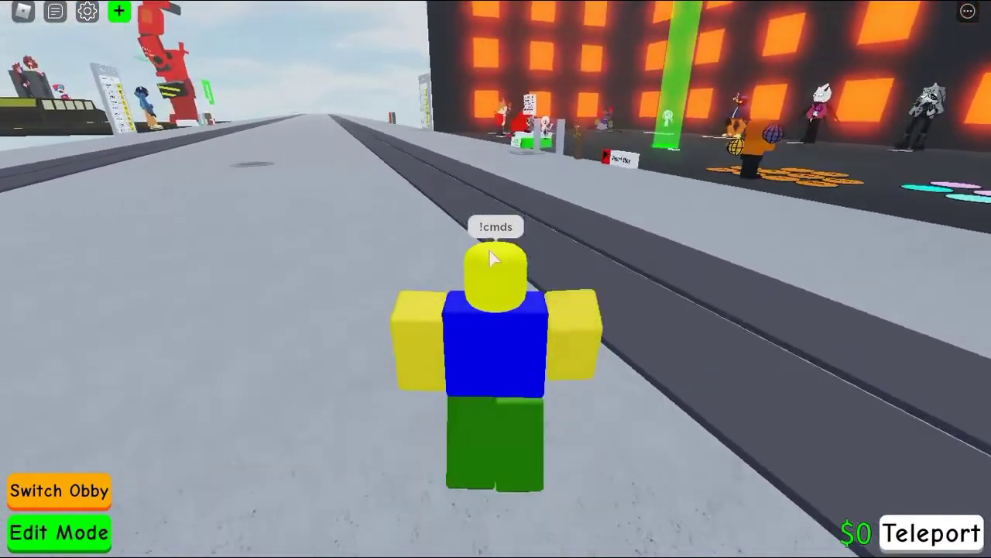
key("a")
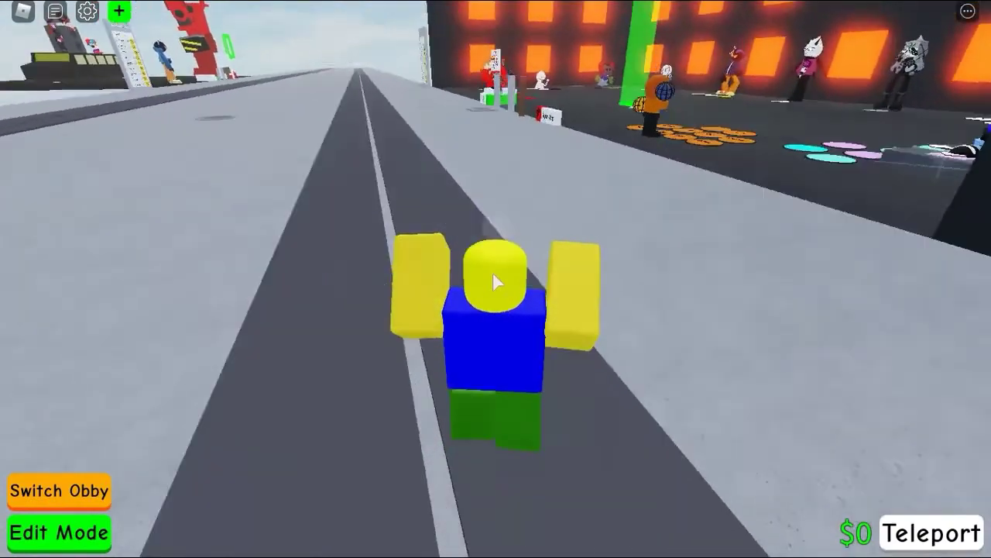
key("w")
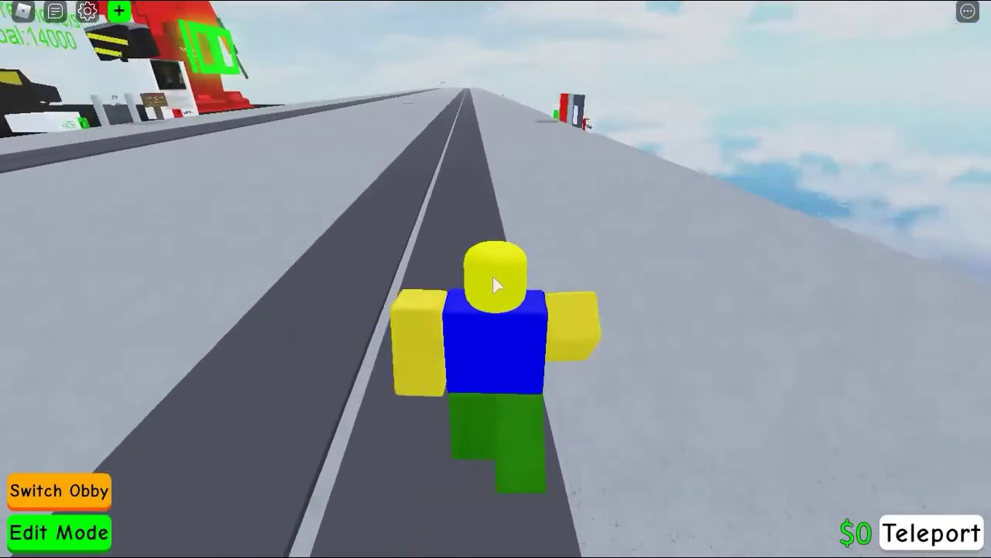
key("s")
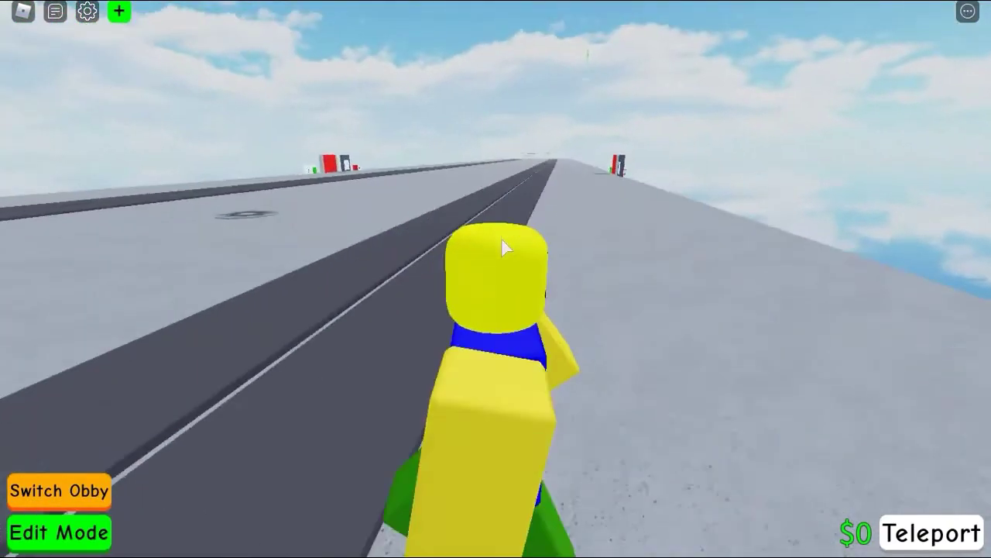
Step: Run toward the grey tower, briefly showing the player list, then come back toward the camera
key("w")
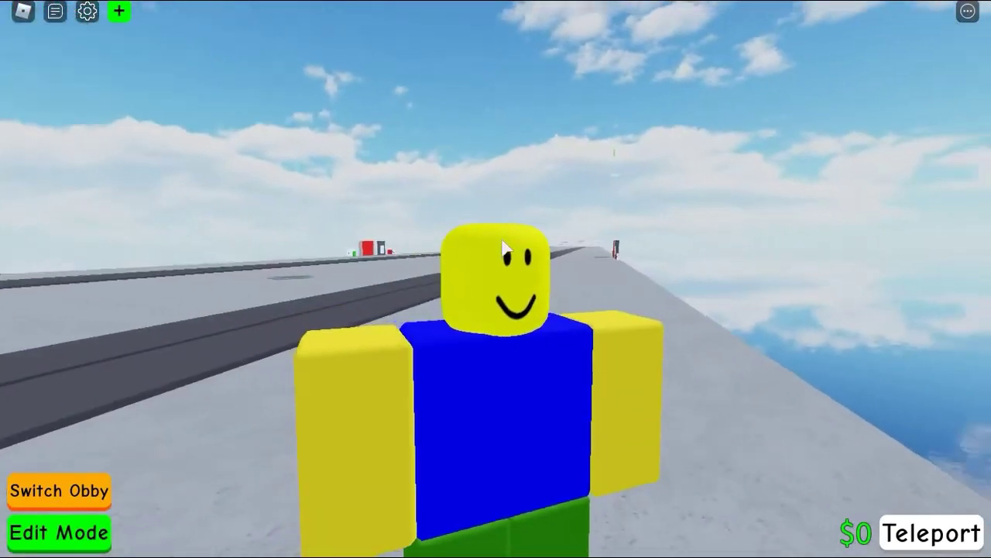
key("Tab")
key("Tab")
key("s")
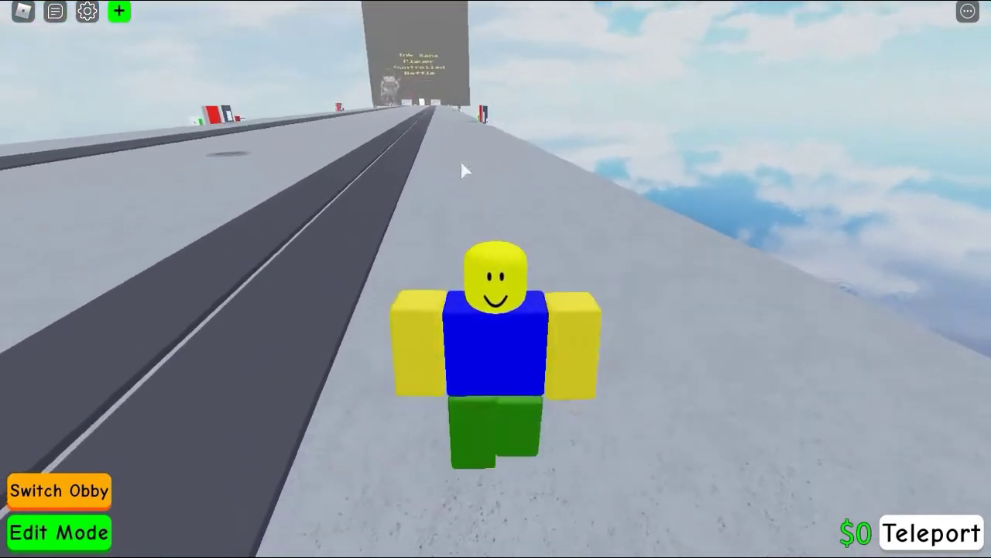
key("w")
key("s")
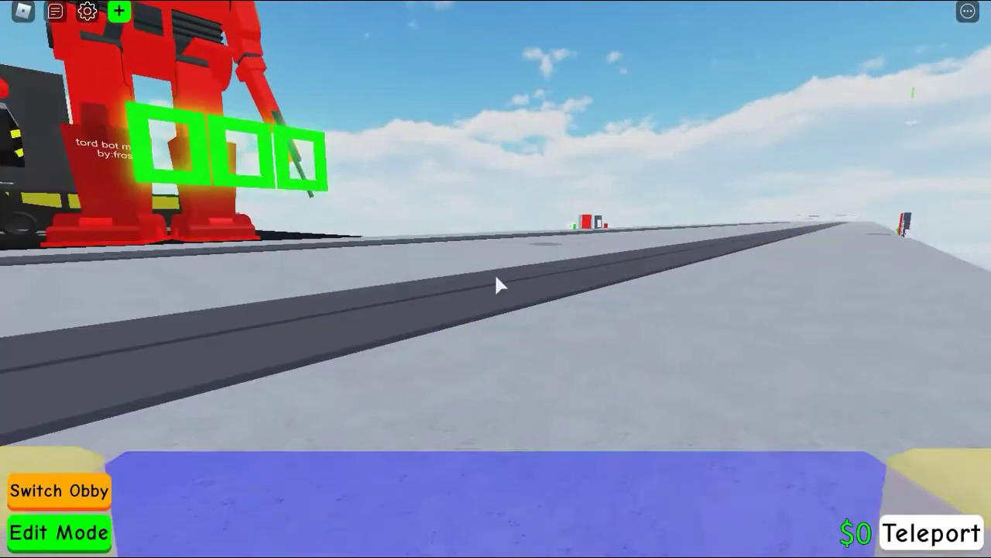
key("w")
key("s")
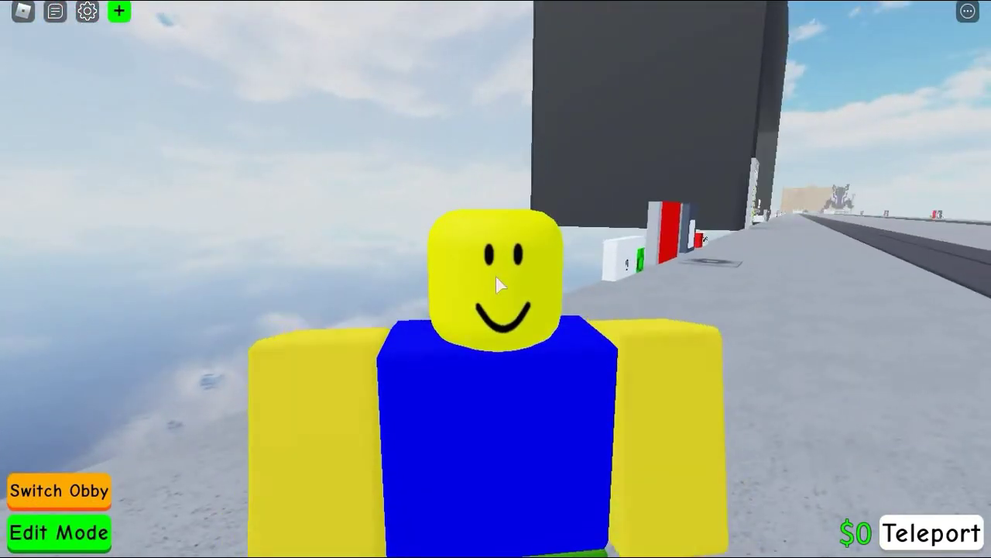
key("d")
key("s")
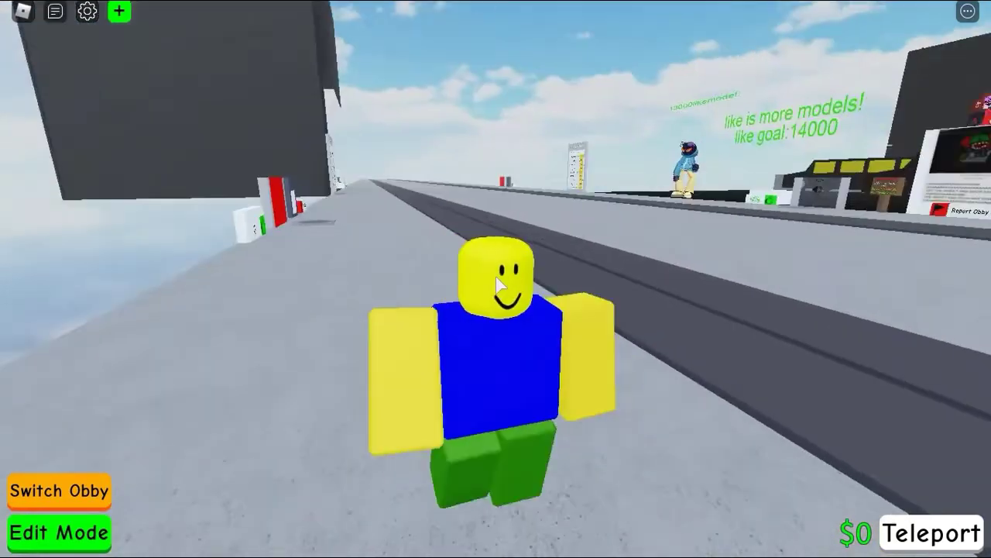
Step: Run the avatar along the cliff edge near the red robot and stop it facing the camera
key("w")
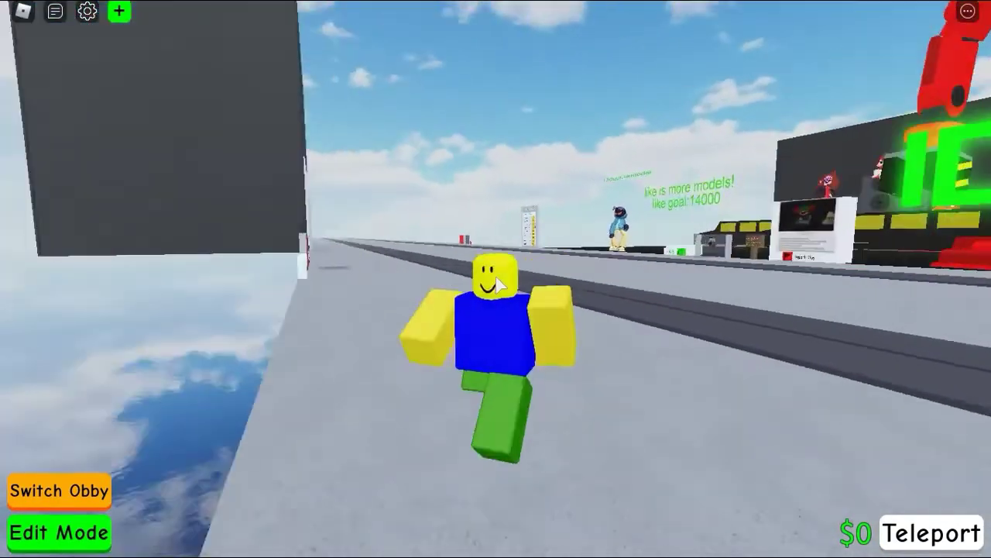
key("s")
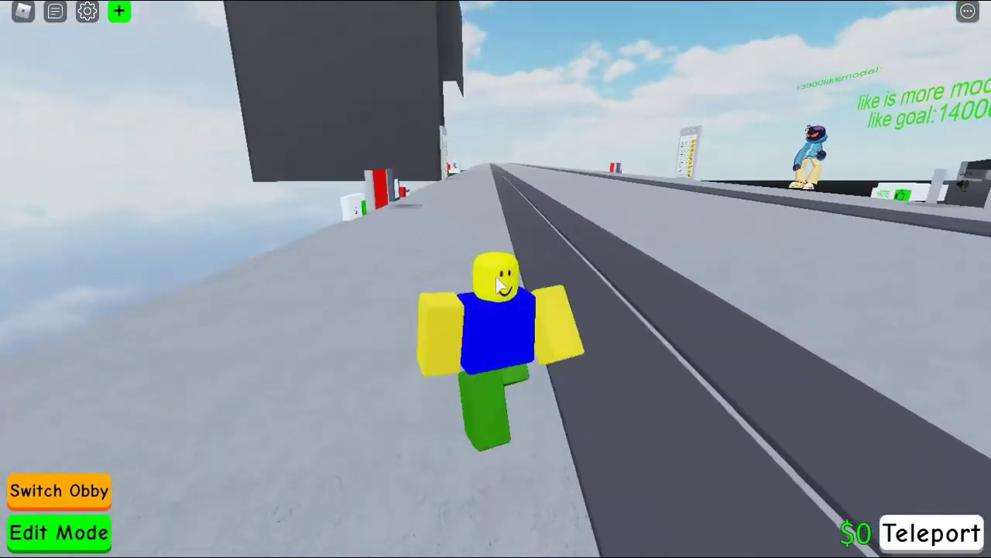
key("s")
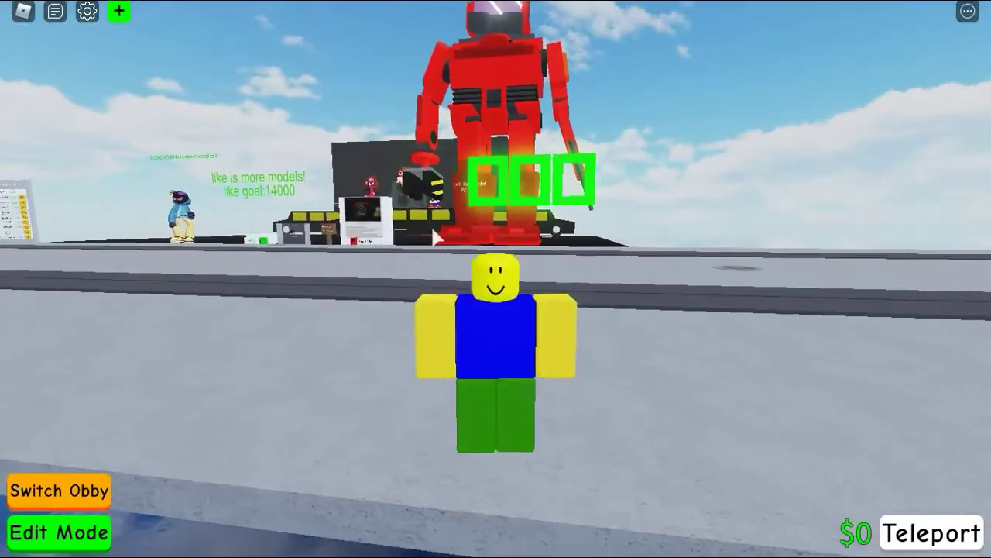
key("a")
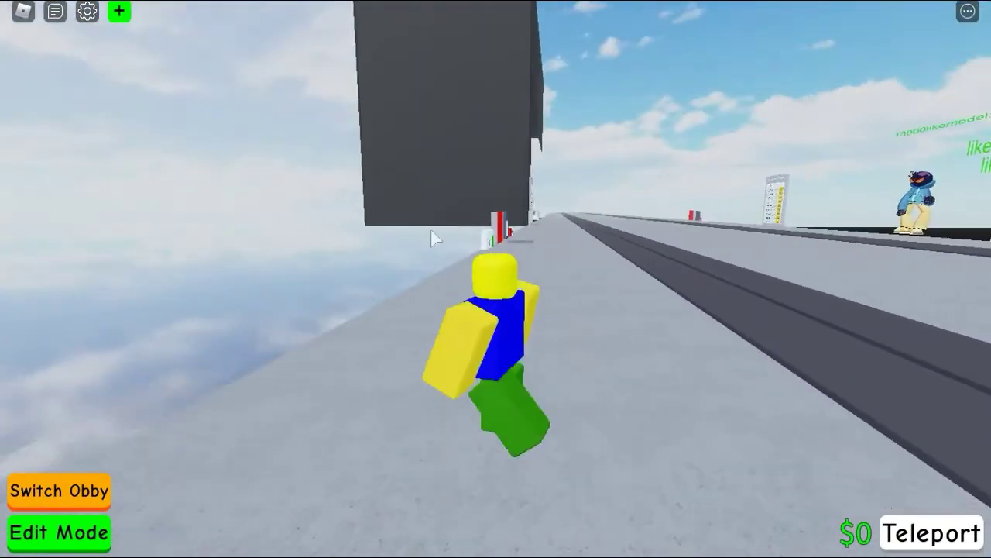
key("s")
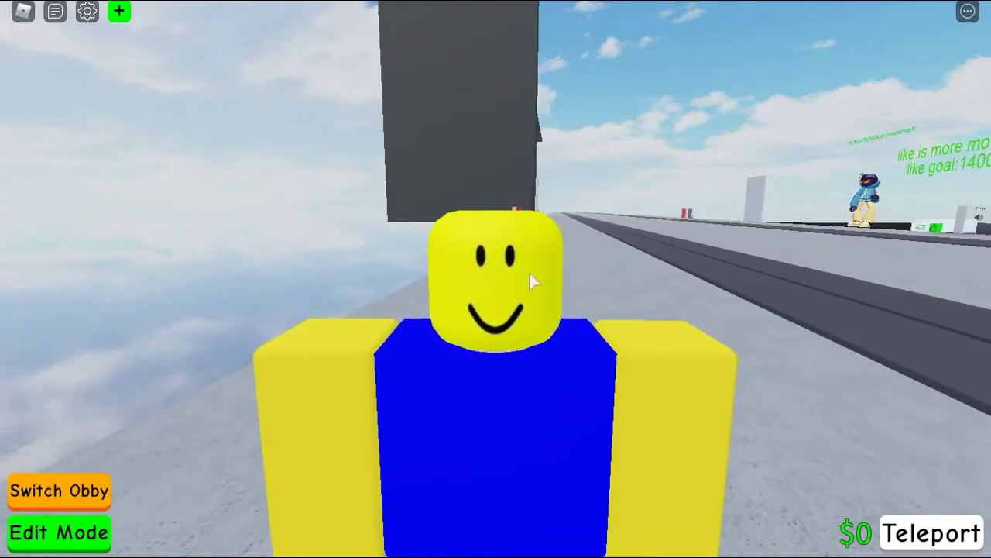
key("a")
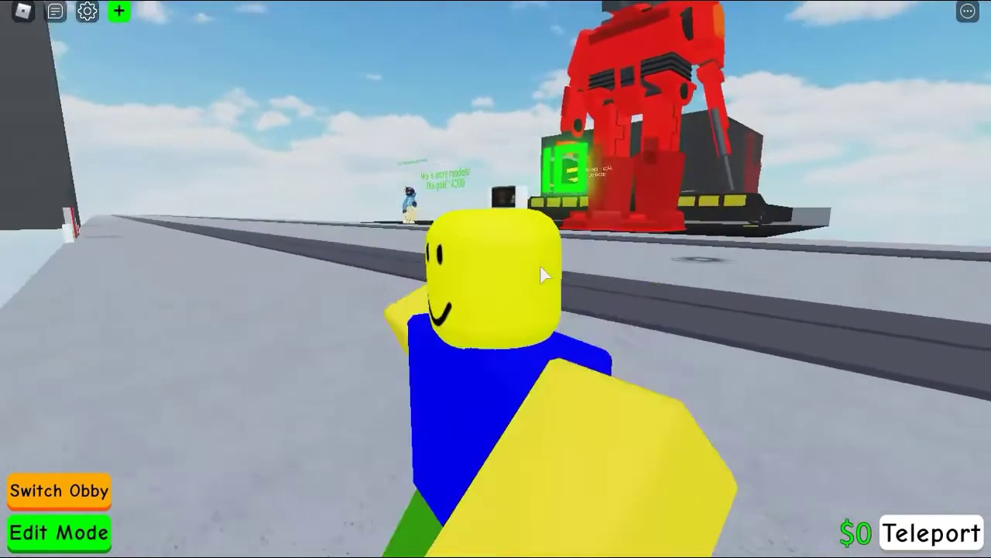
key("w")
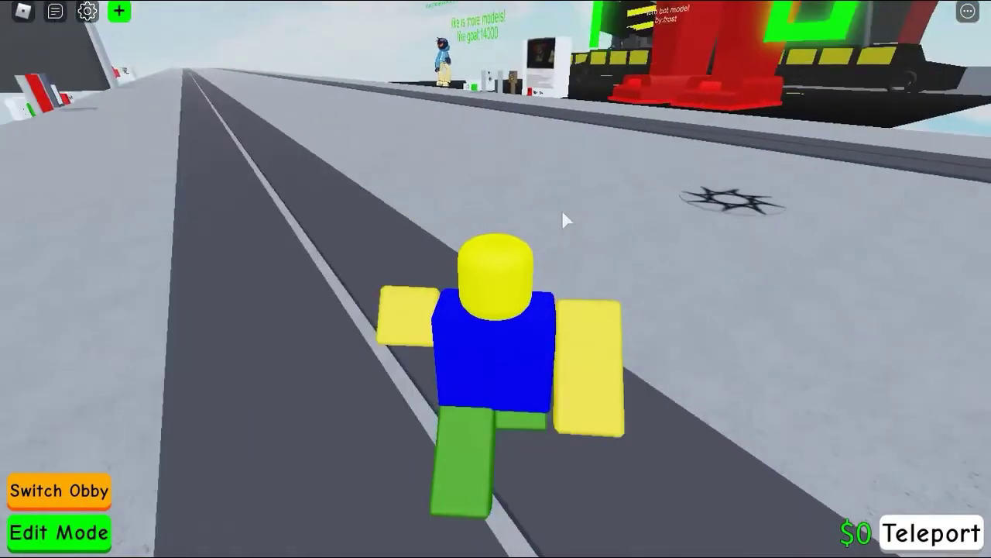
key("a")
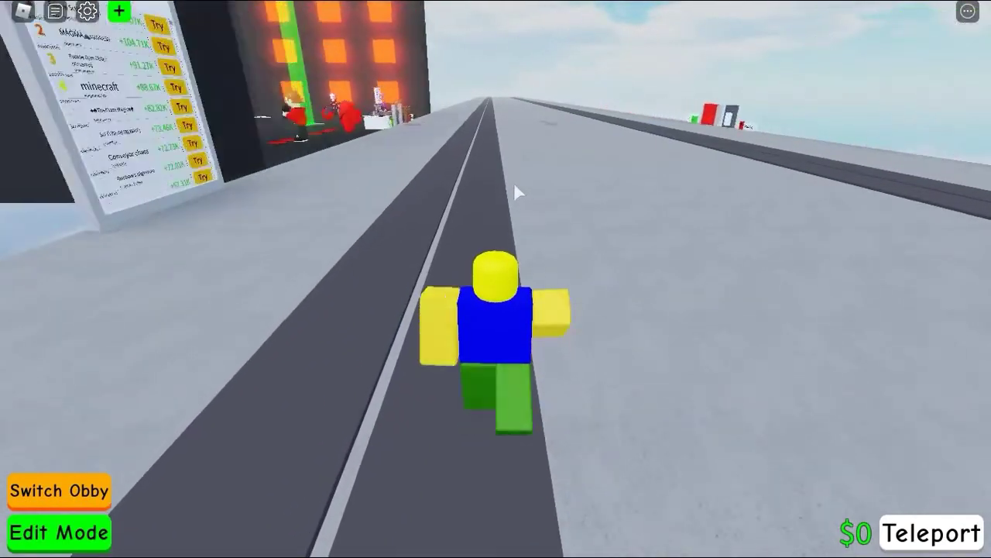
key("s")
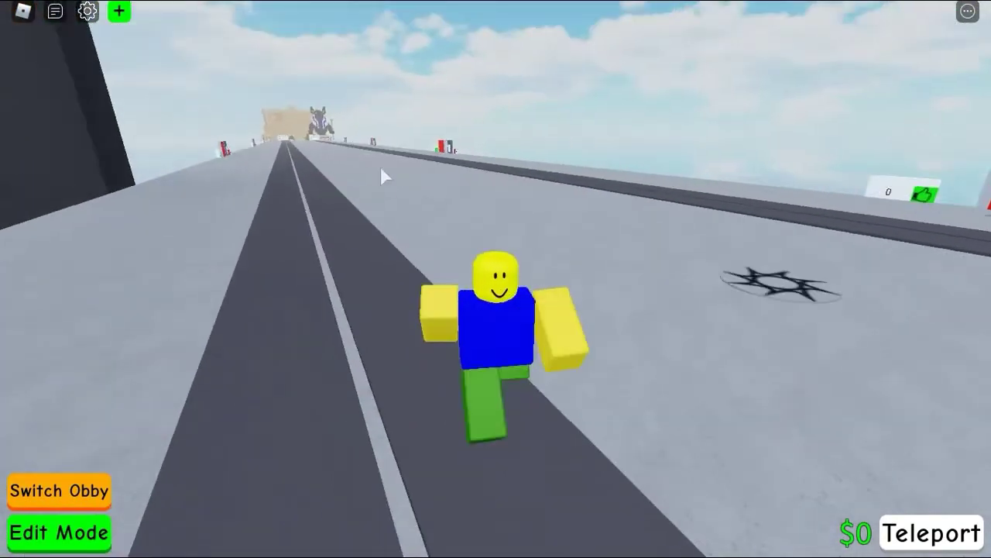
key("s")
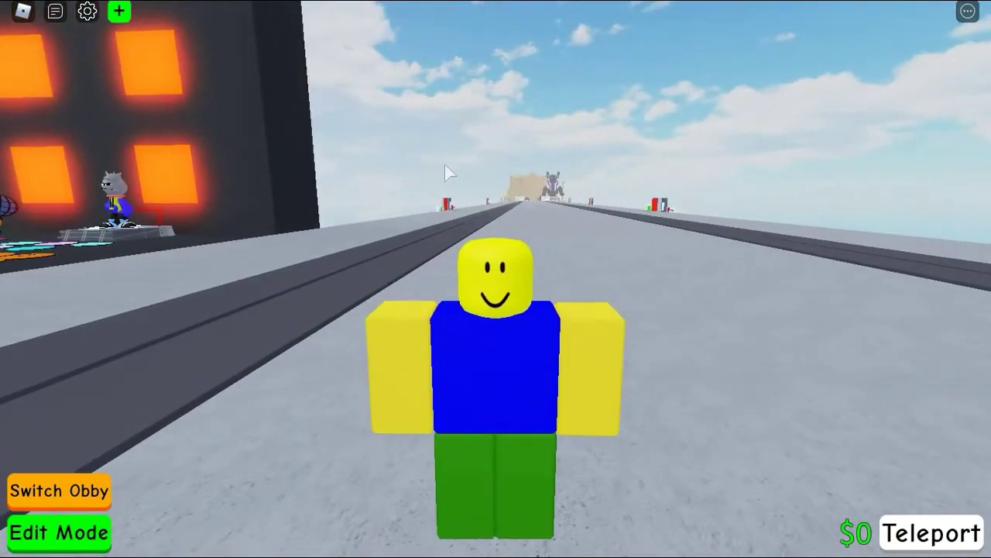
Step: Run off to the right and down the long road, then walk up close to the camera
key("s")
key("d")
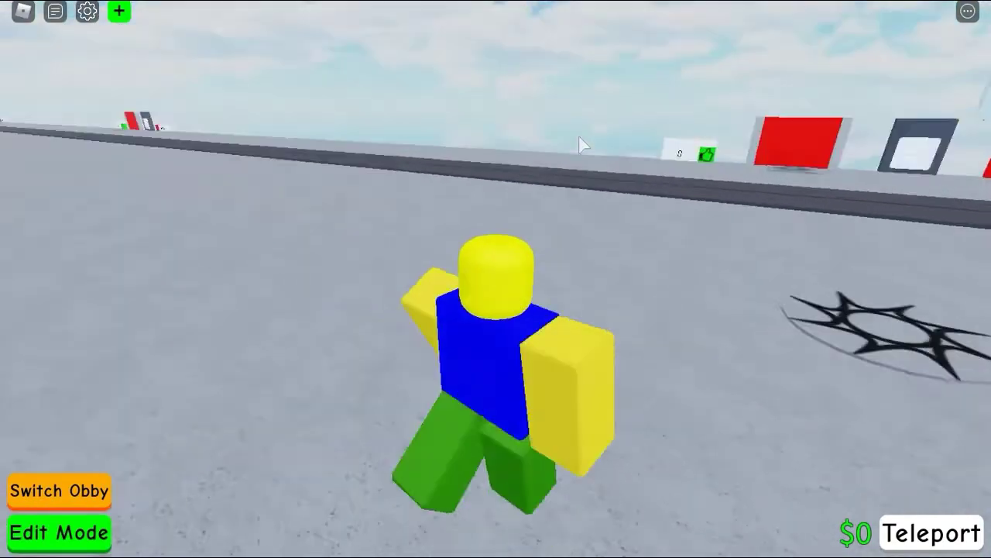
key("w")
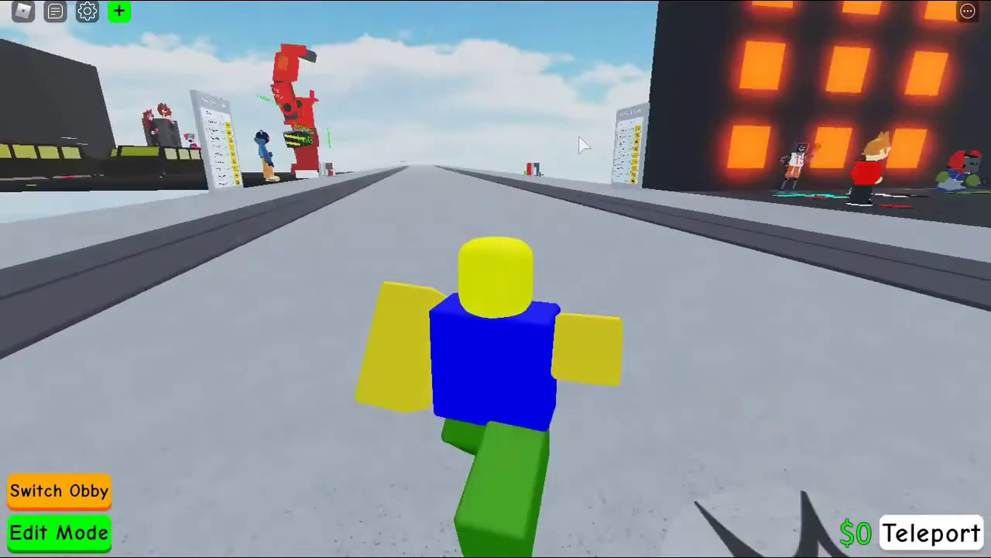
key("s")
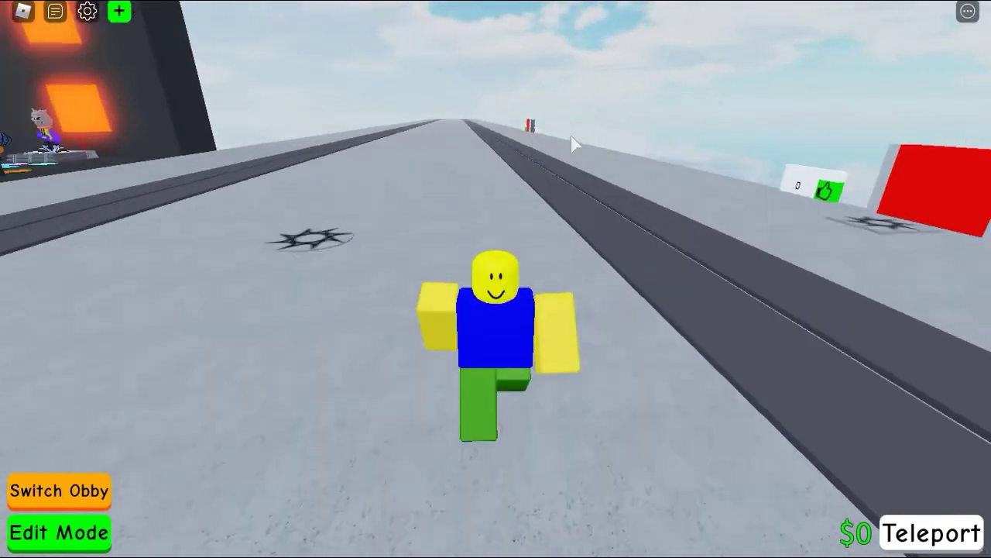
key("w")
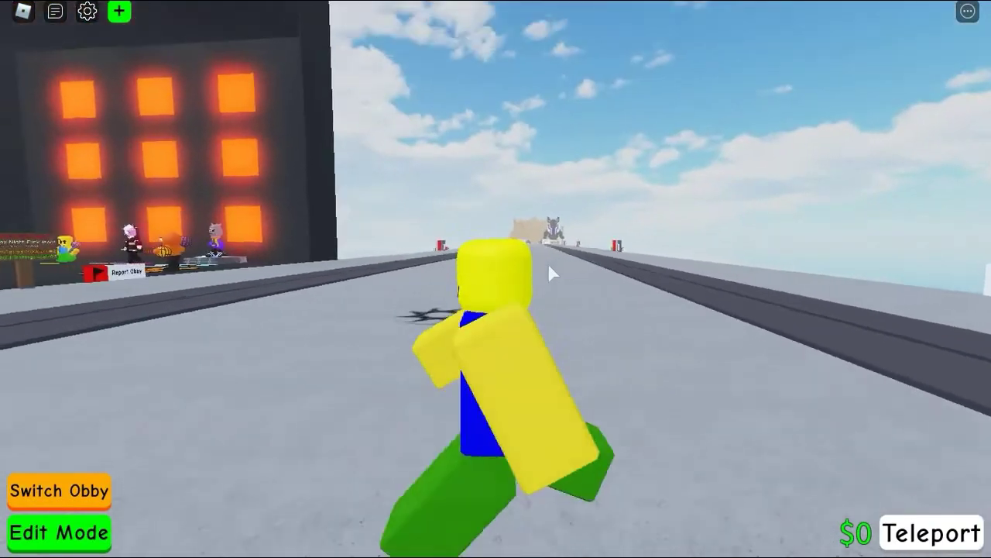
key("s")
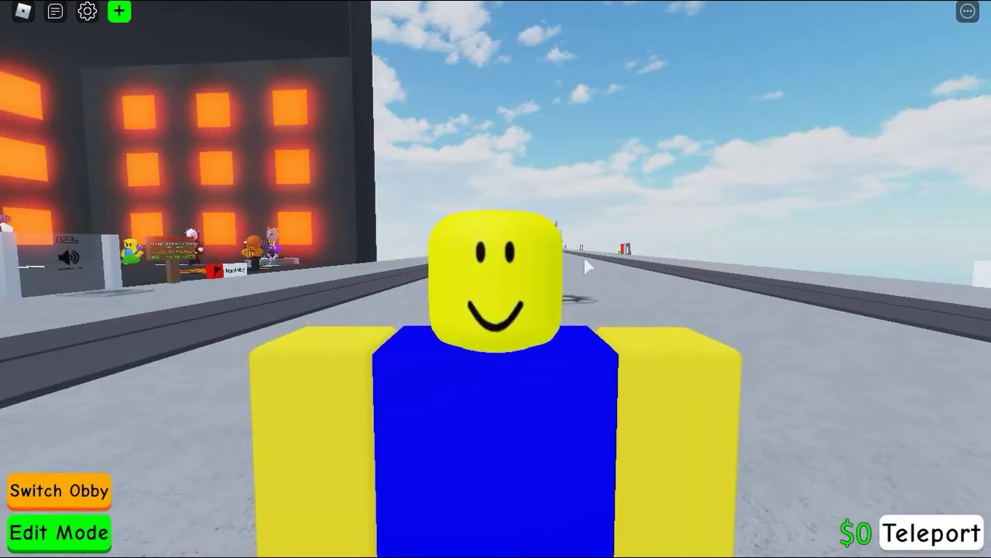
Step: Walk the avatar back and forth along the road while zooming the view out and in
scroll(586, 266, "down", 2)
key("s")
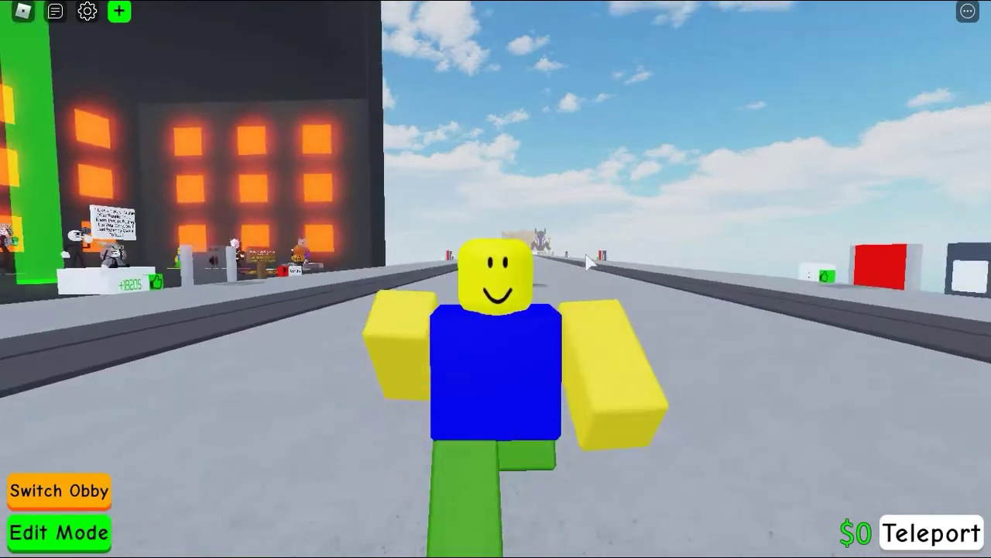
key("w")
key("s")
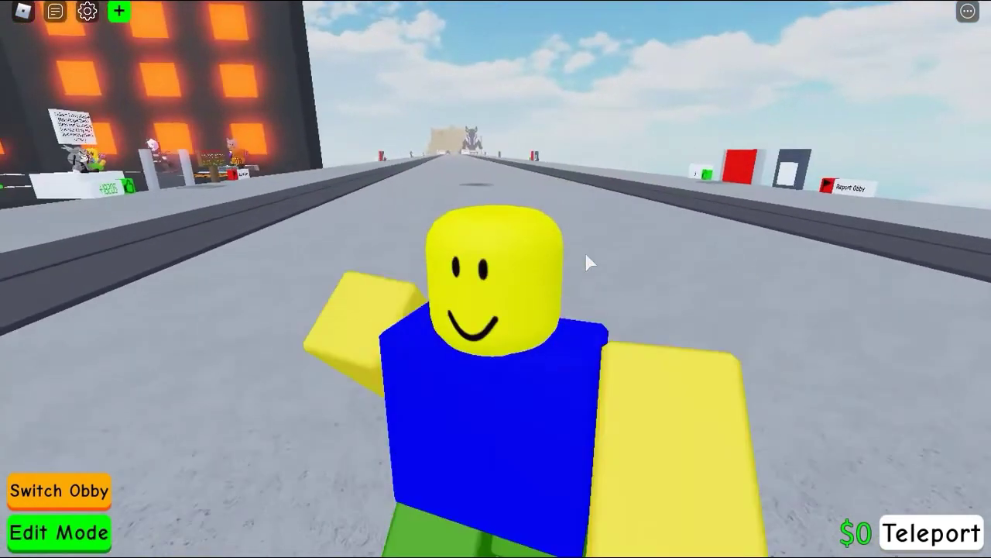
key("s")
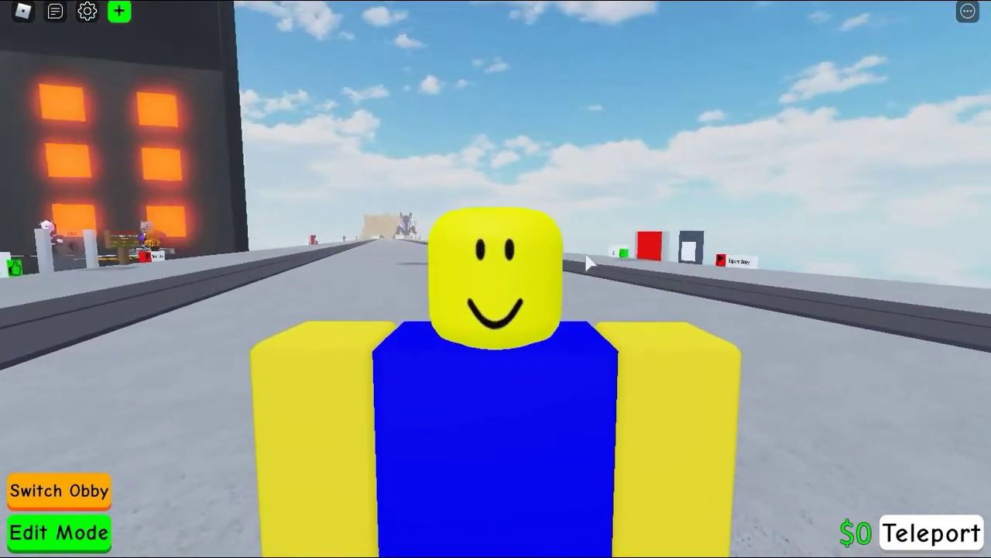
key("s")
scroll(586, 262, "up", 3)
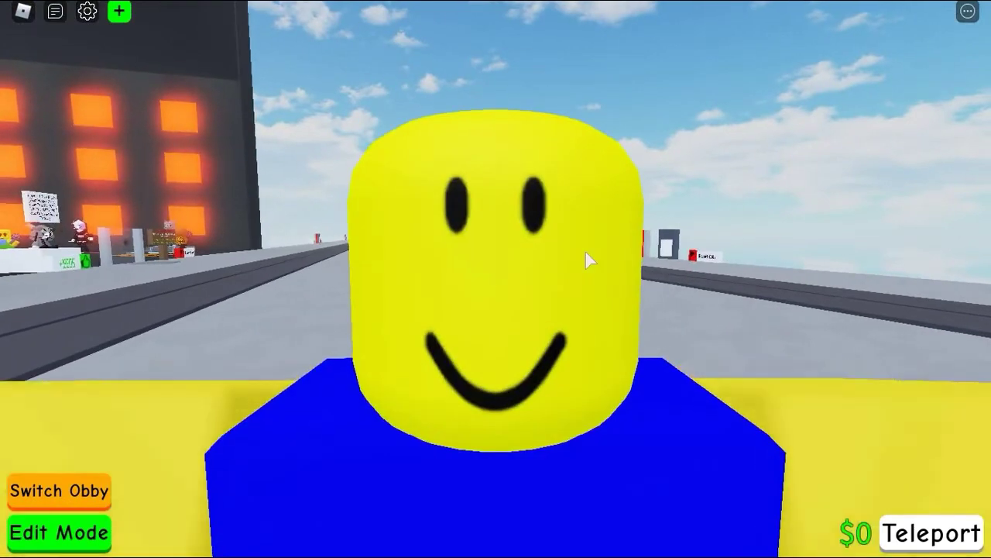
scroll(587, 262, "down", 2)
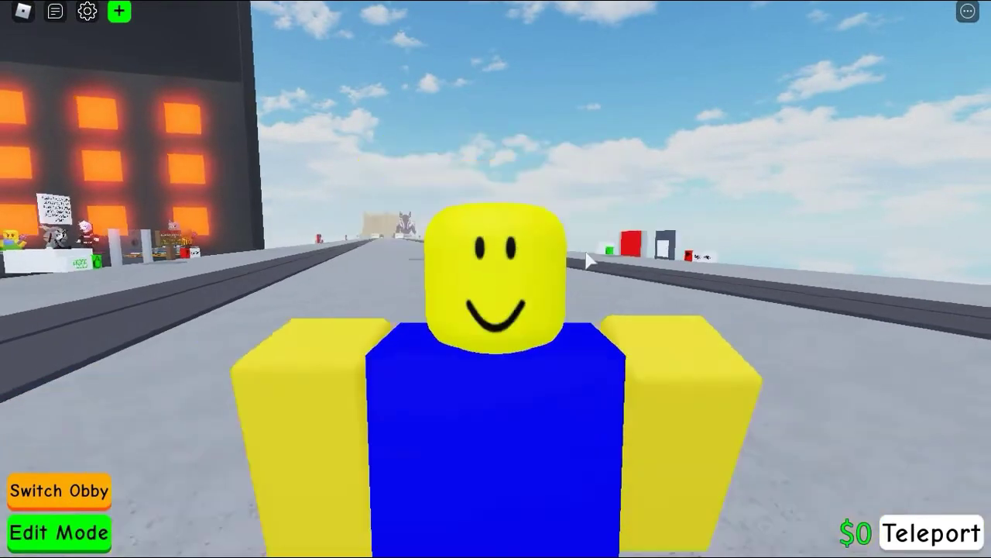
scroll(585, 252, "down", 3)
key("s")
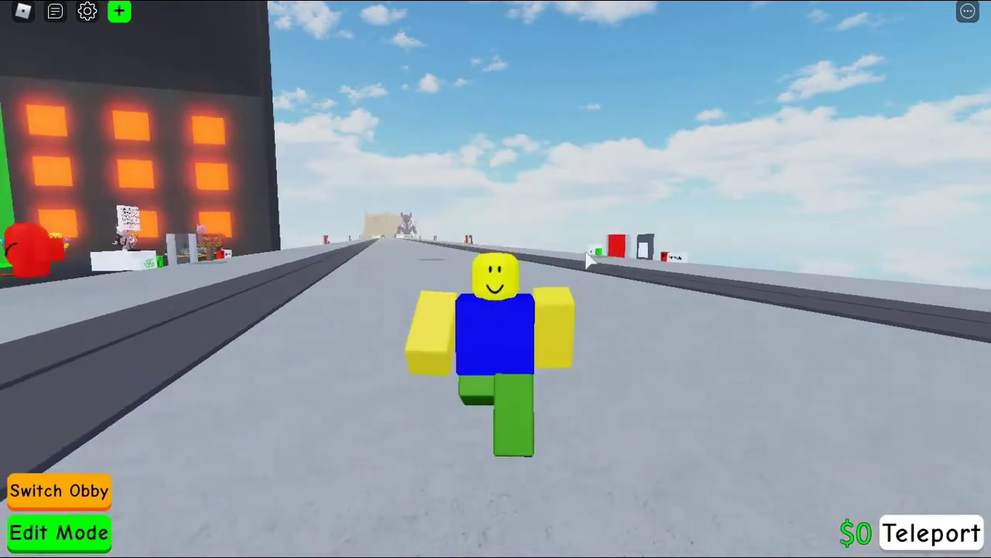
Step: Bring the avatar toward the camera, adjusting the zoom several times
scroll(586, 262, "up", 2)
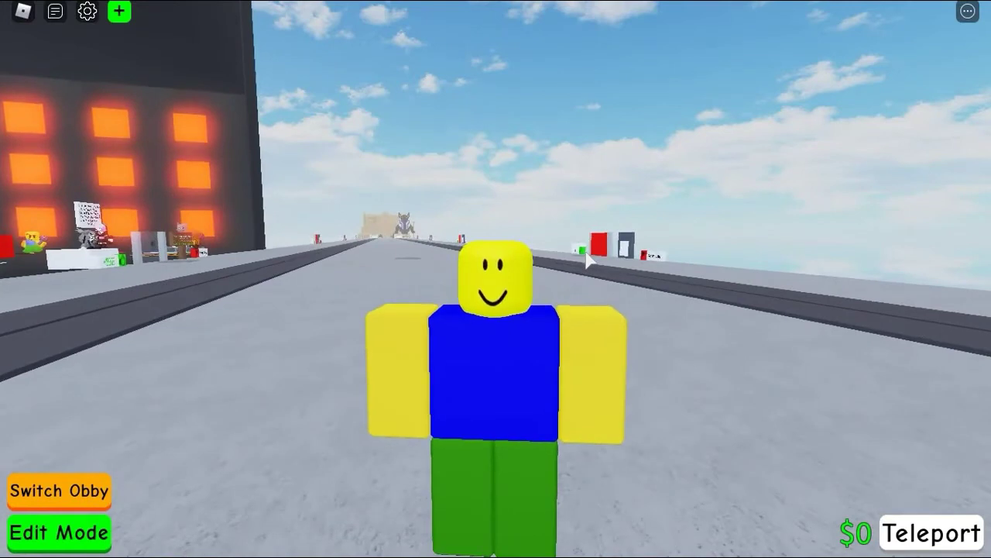
scroll(586, 262, "up", 2)
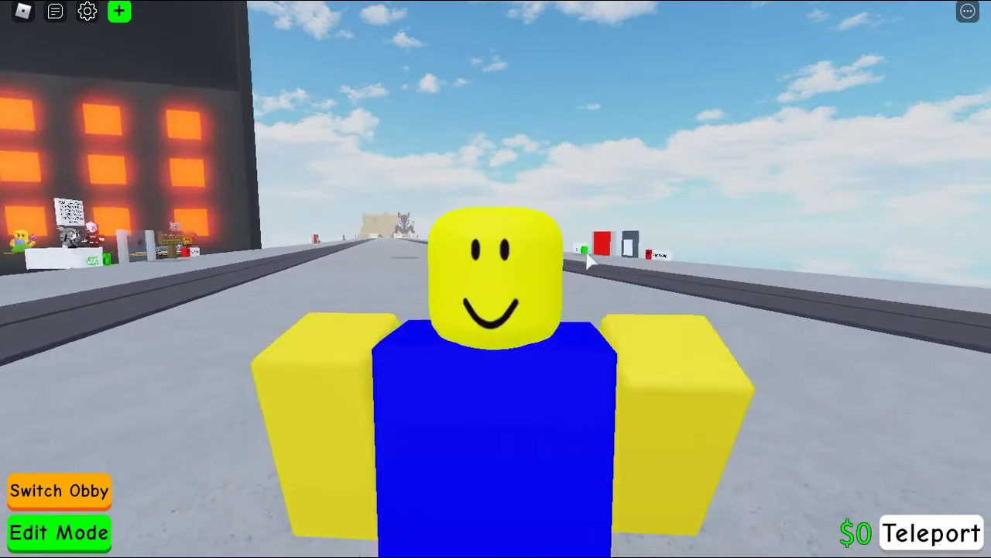
scroll(586, 261, "down", 2)
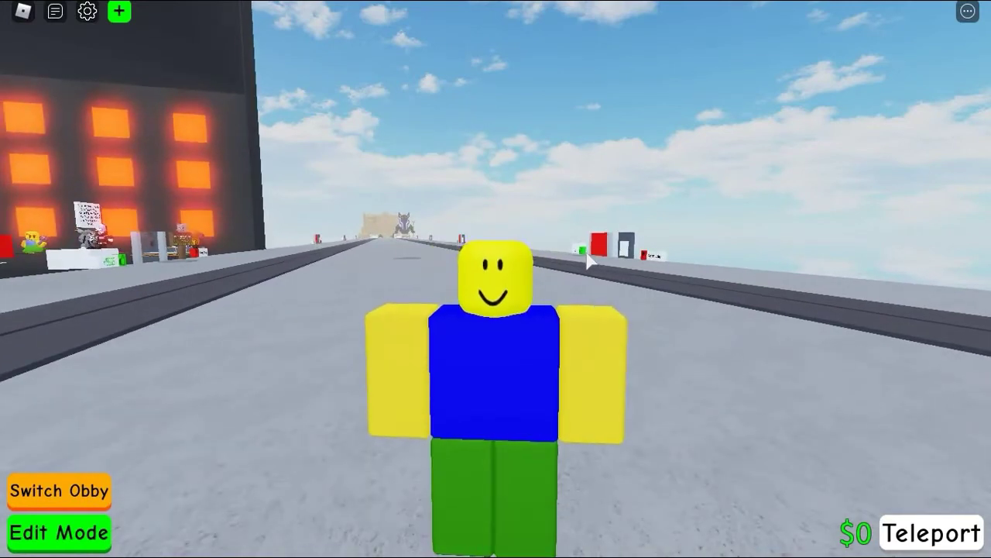
key("s")
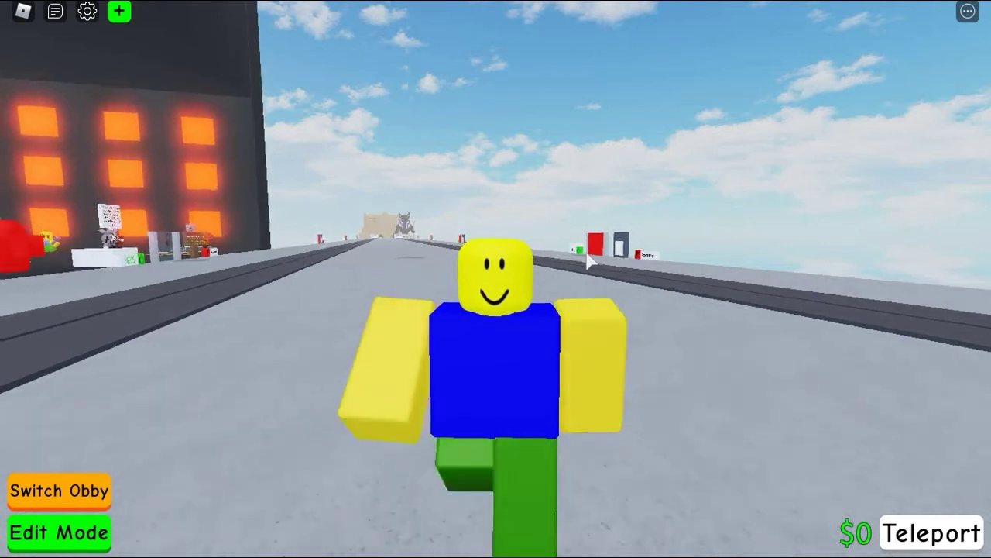
scroll(556, 261, "up", 2)
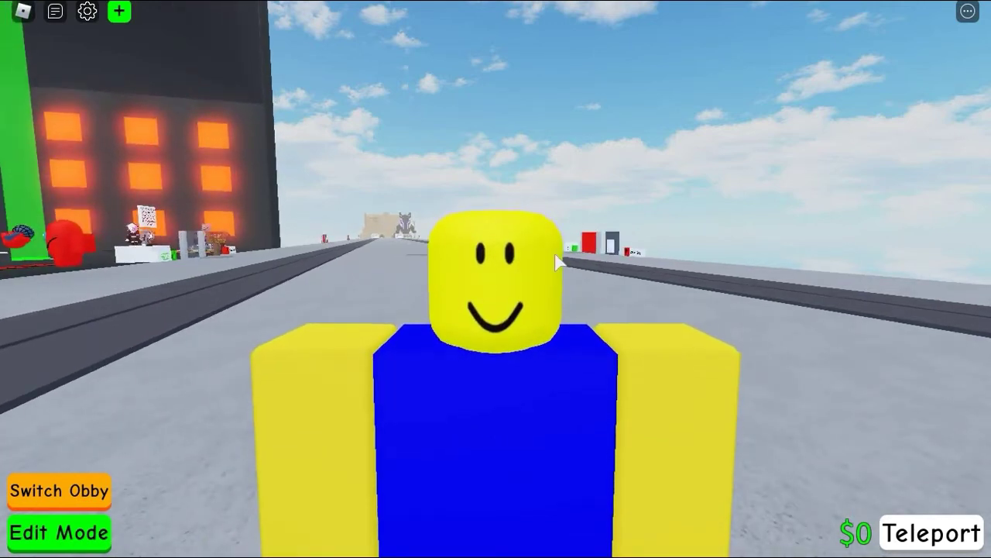
scroll(556, 262, "up", 2)
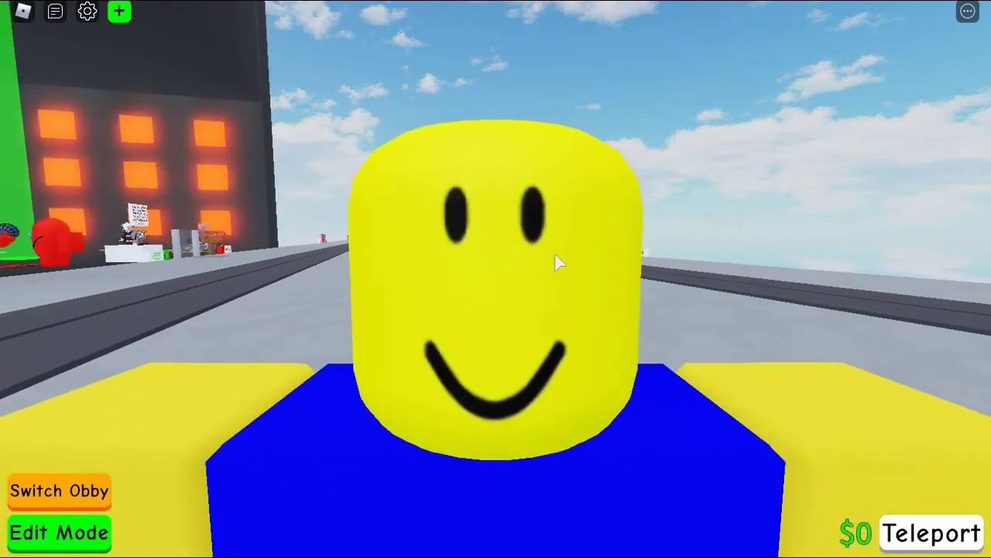
scroll(556, 262, "down", 1)
scroll(556, 262, "down", 2)
scroll(556, 261, "up", 2)
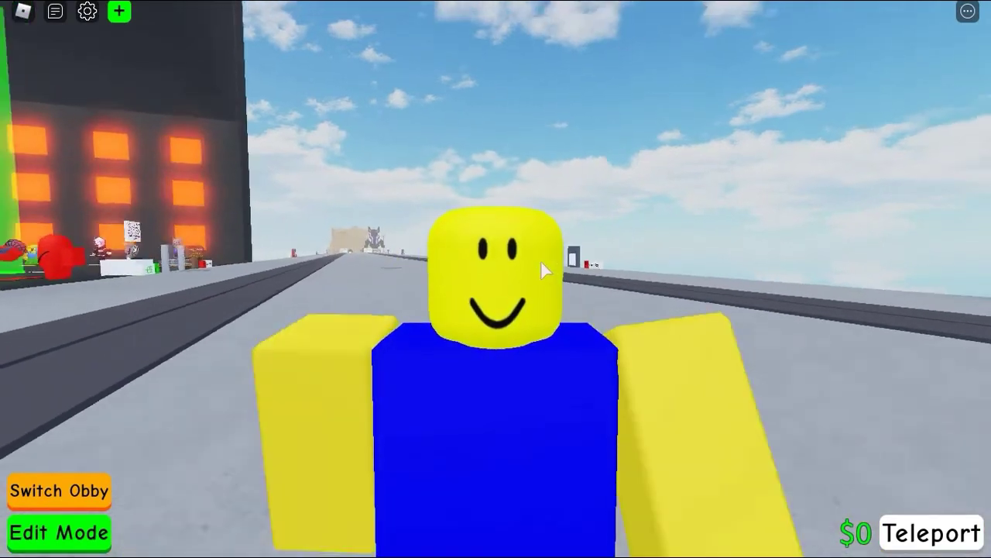
Step: Swing the camera around the avatar to show the leaderboard
key("Left")
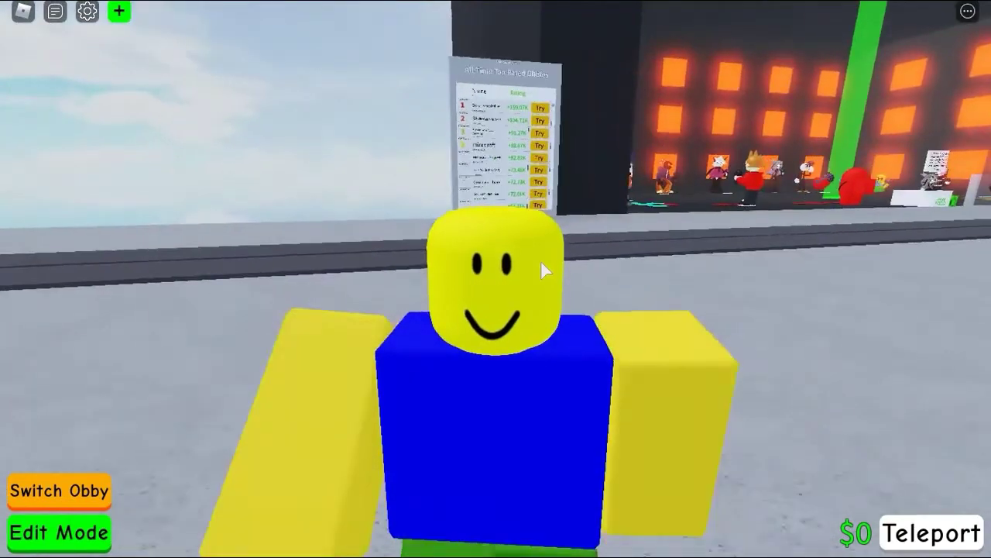
key("Right")
key("Left")
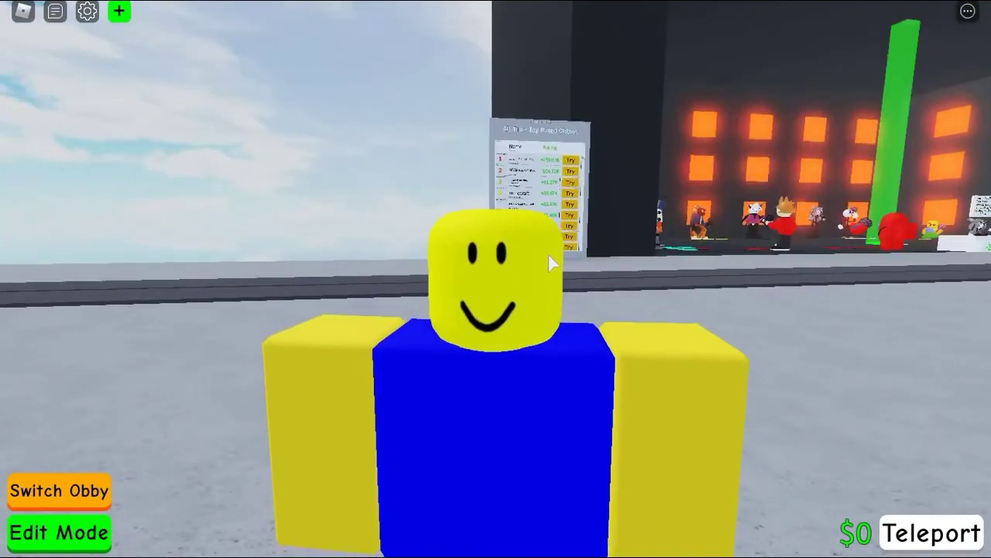
scroll(493, 194, "down", 2)
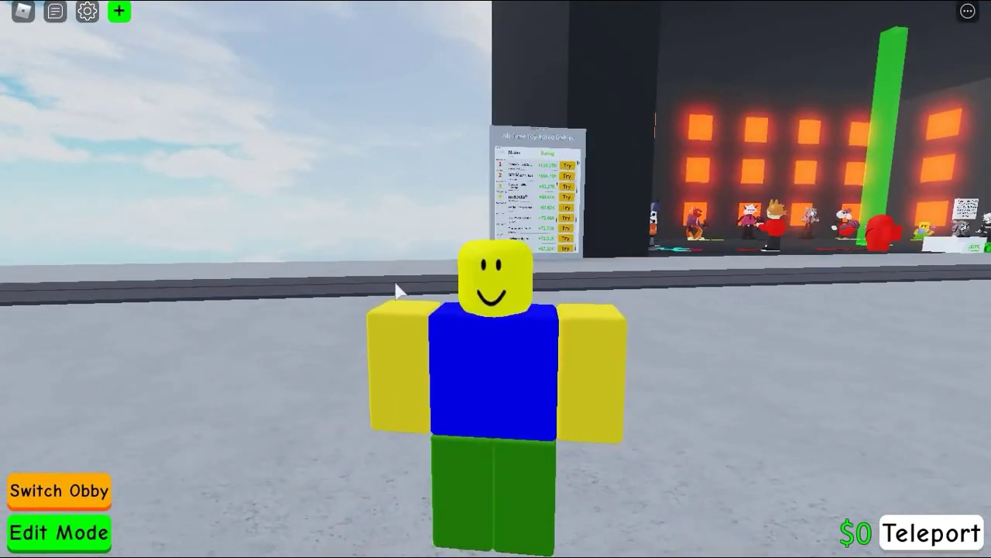
scroll(395, 290, "up", 2)
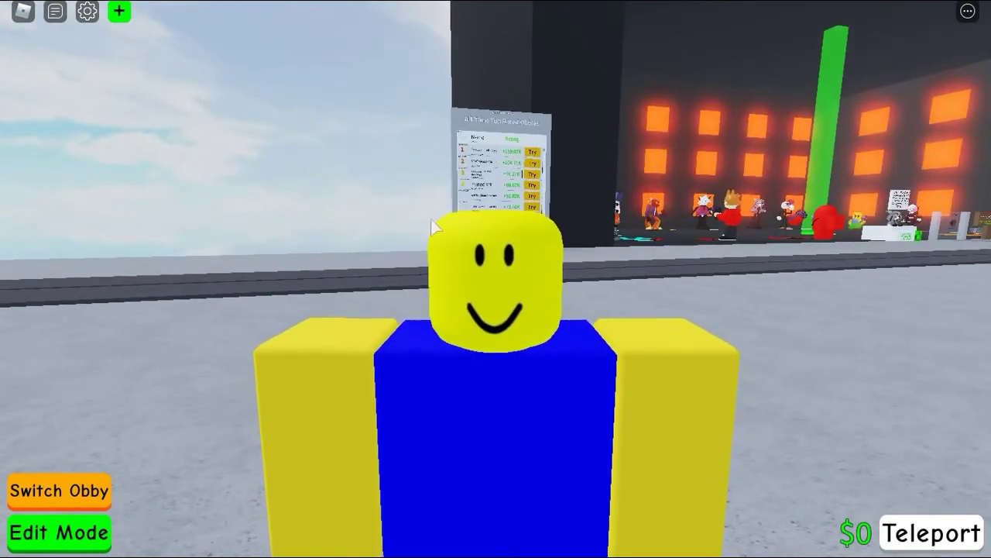
Step: Look down the road, run the avatar along it, then start a chat command '/e'
key("Right")
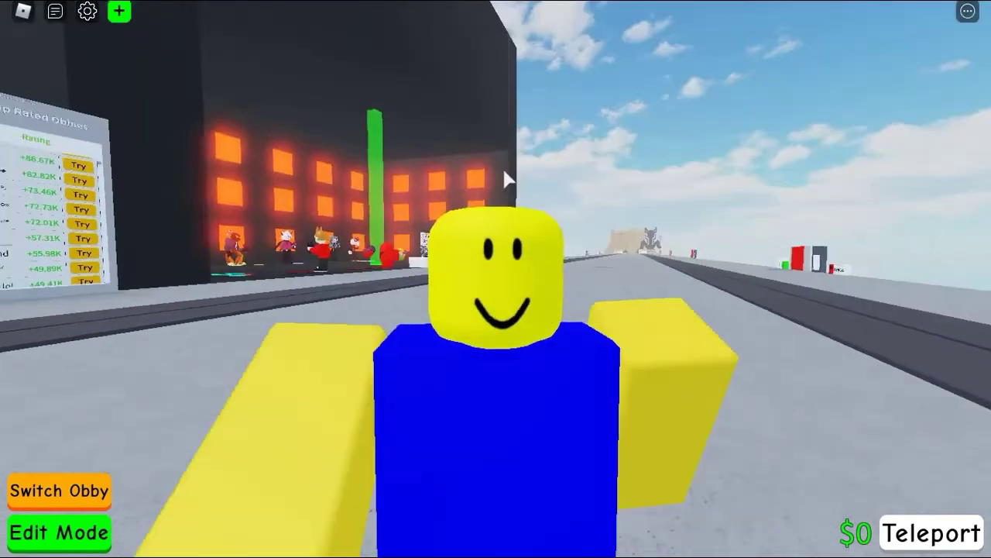
key("s")
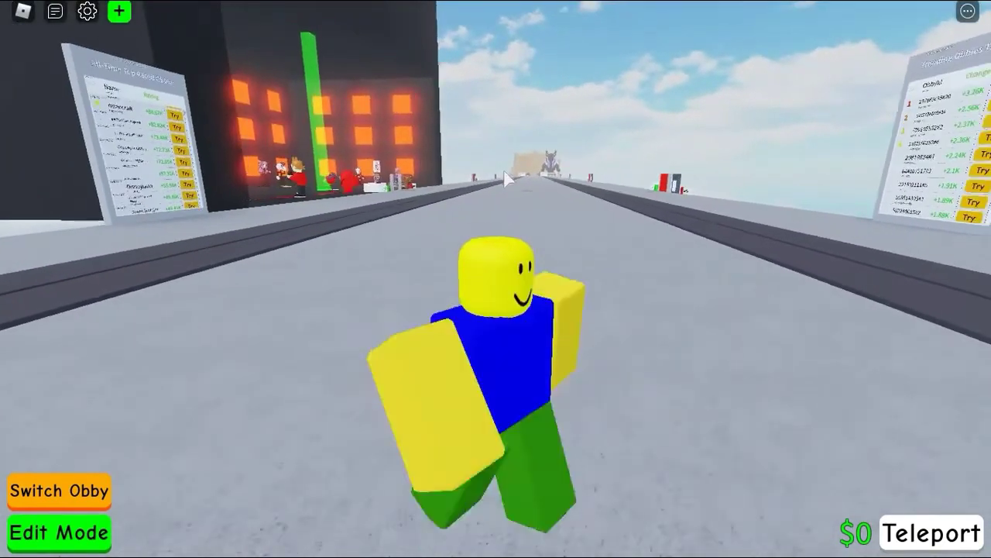
scroll(505, 179, "up", 2)
scroll(504, 177, "up", 3)
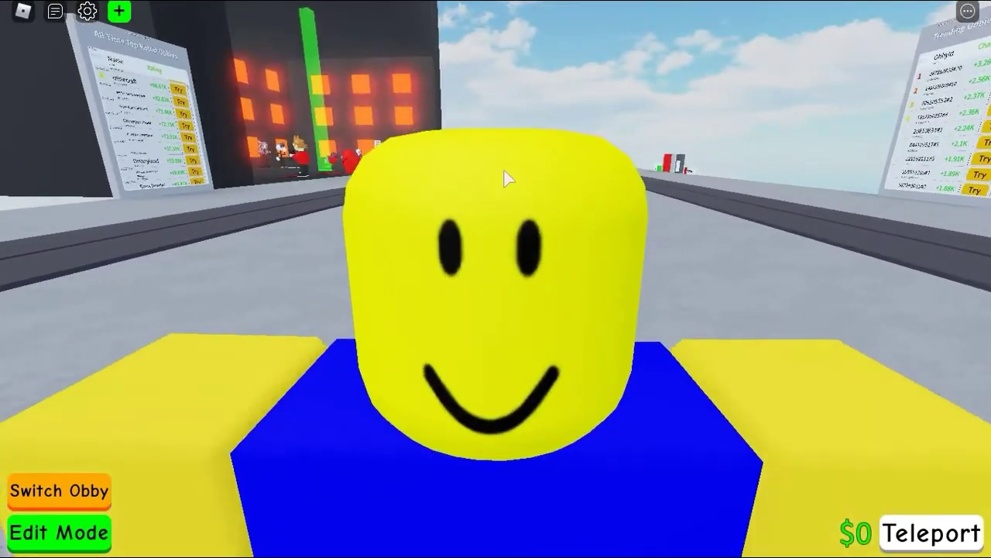
scroll(564, 260, "down", 3)
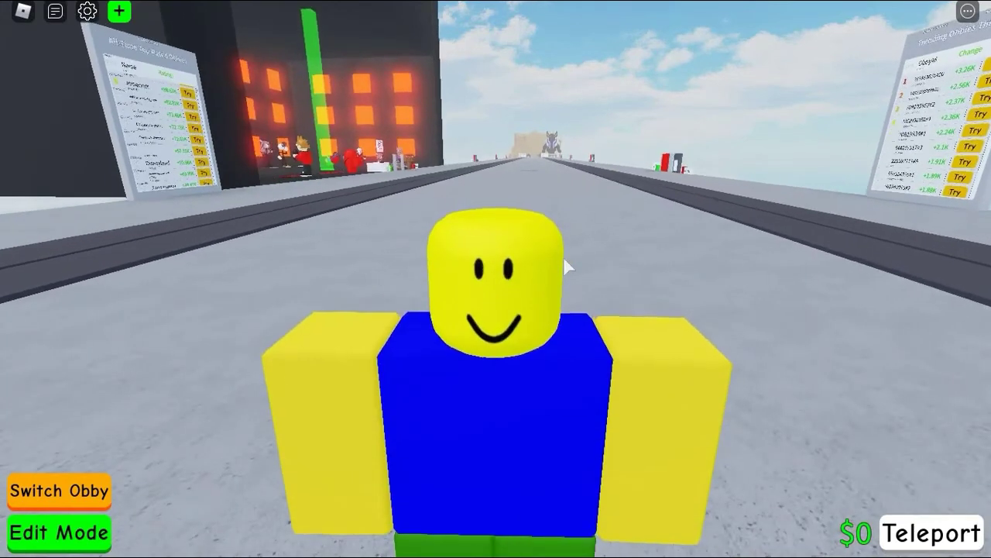
scroll(563, 265, "up", 3)
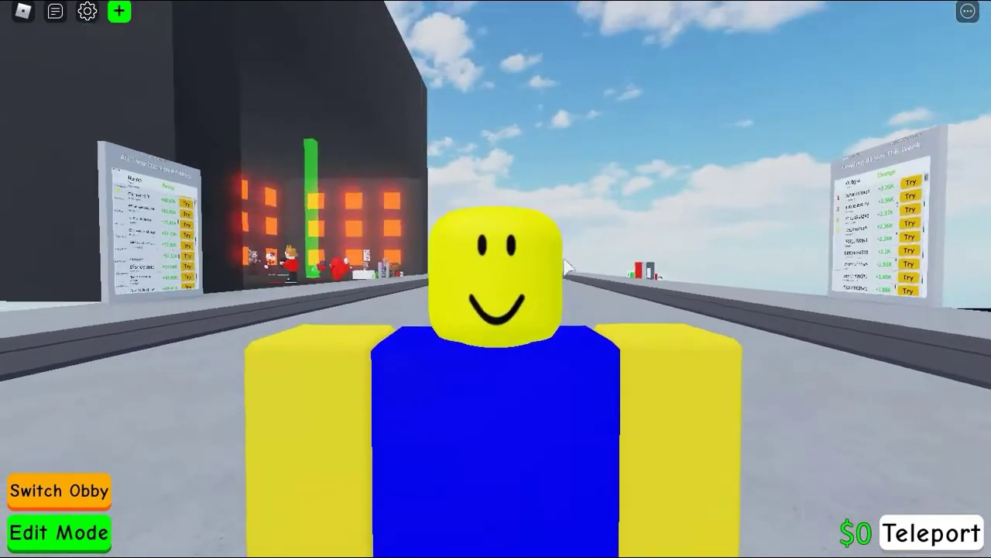
scroll(563, 266, "down", 3)
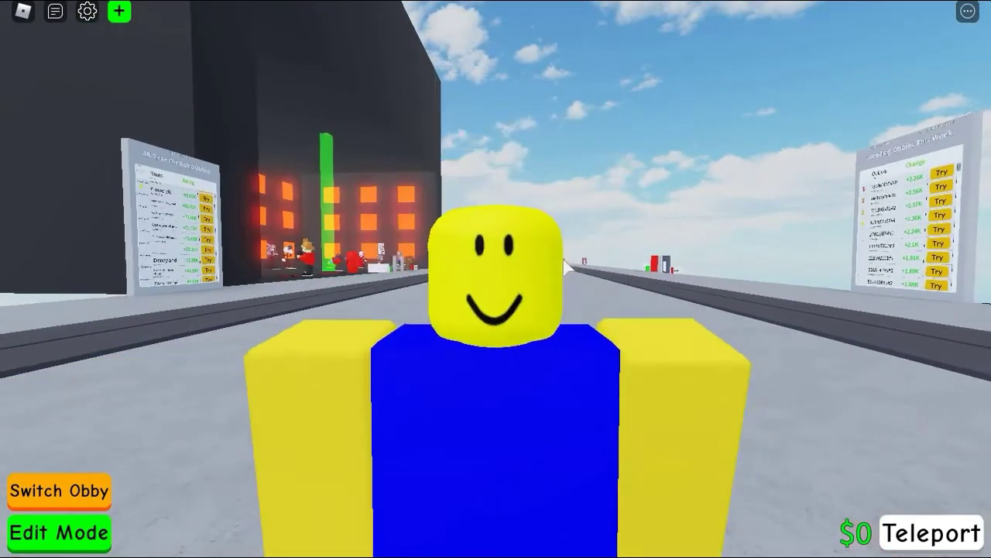
key("slash")
type("/e")
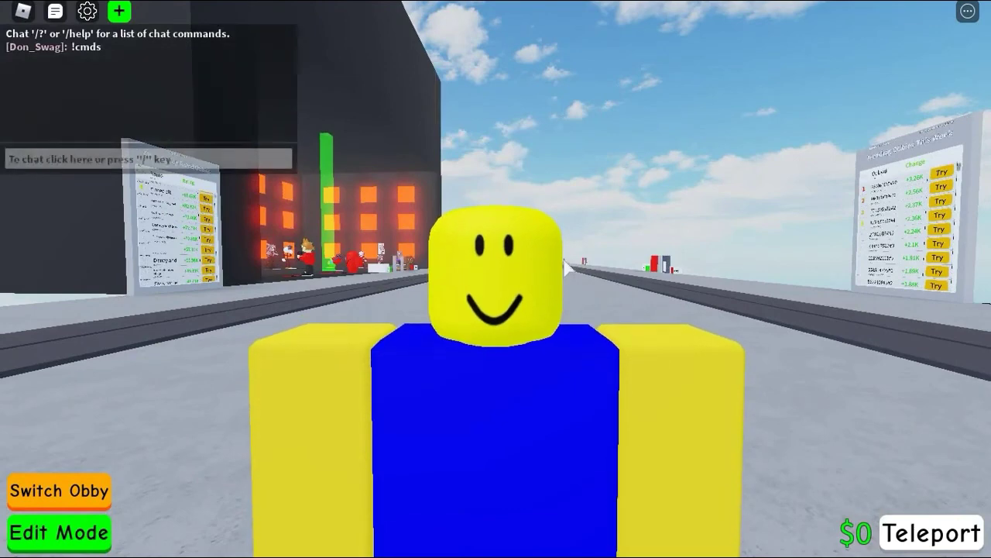